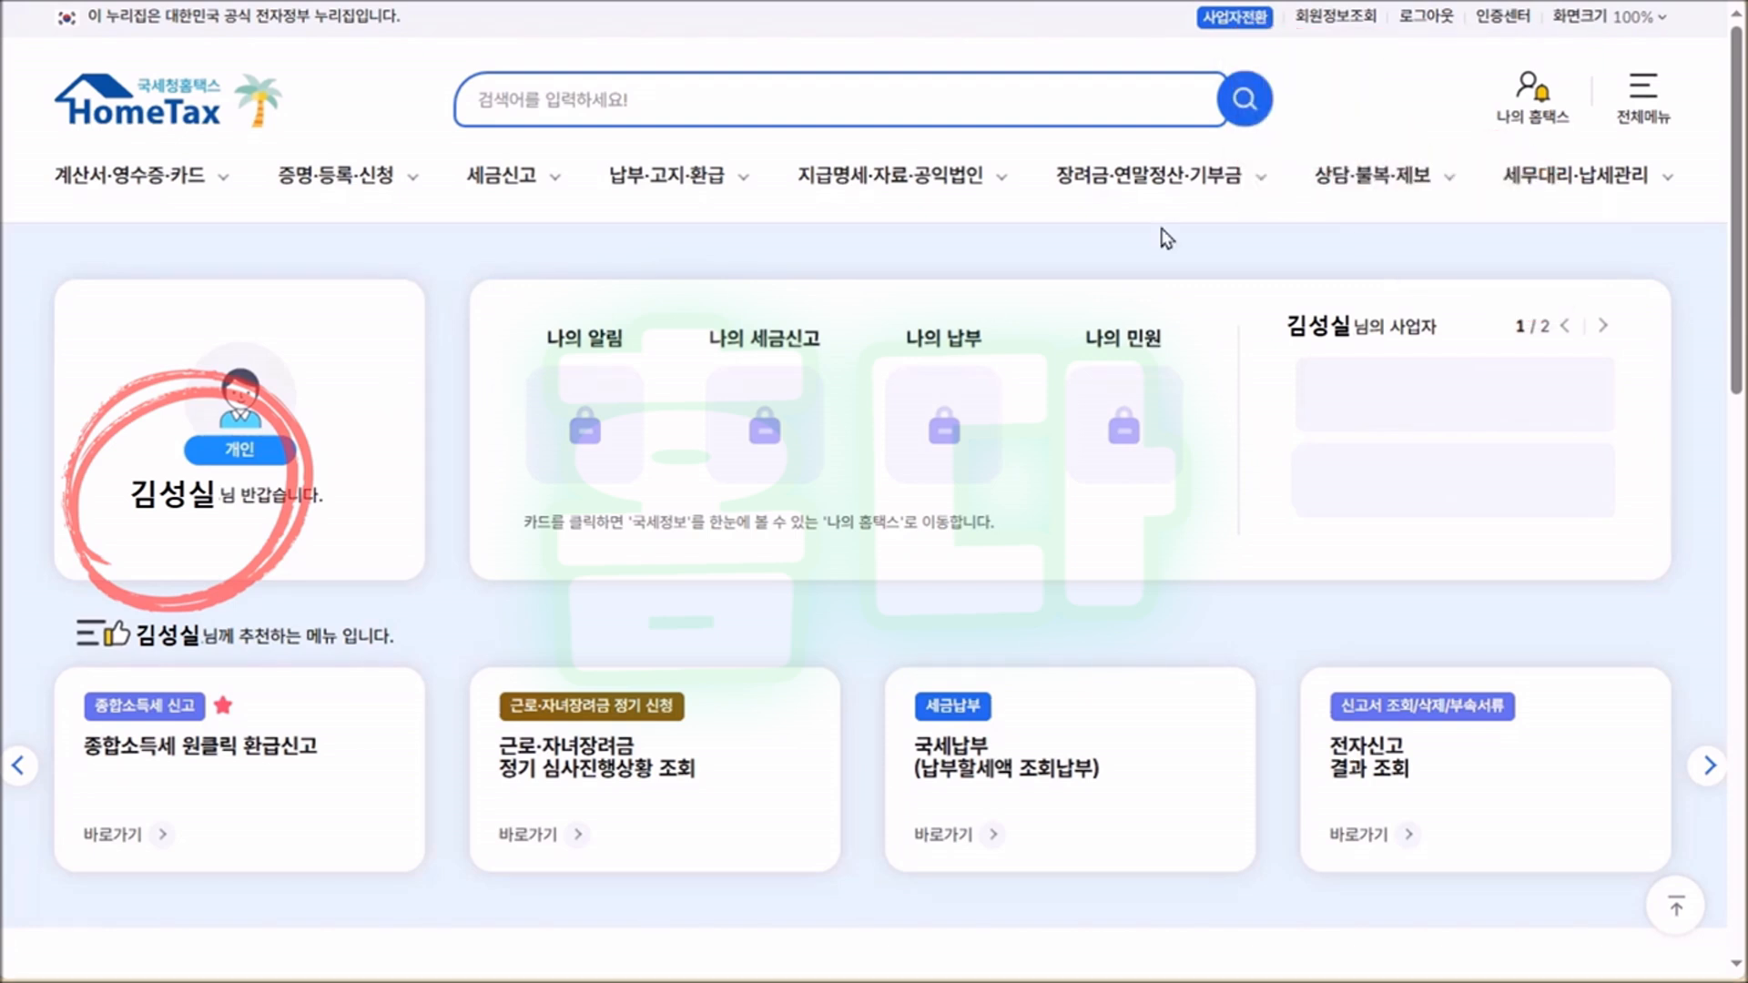
Step: Switch to the business 상가 and start its regular final VAT return (정기확정신고)
click(1254, 20)
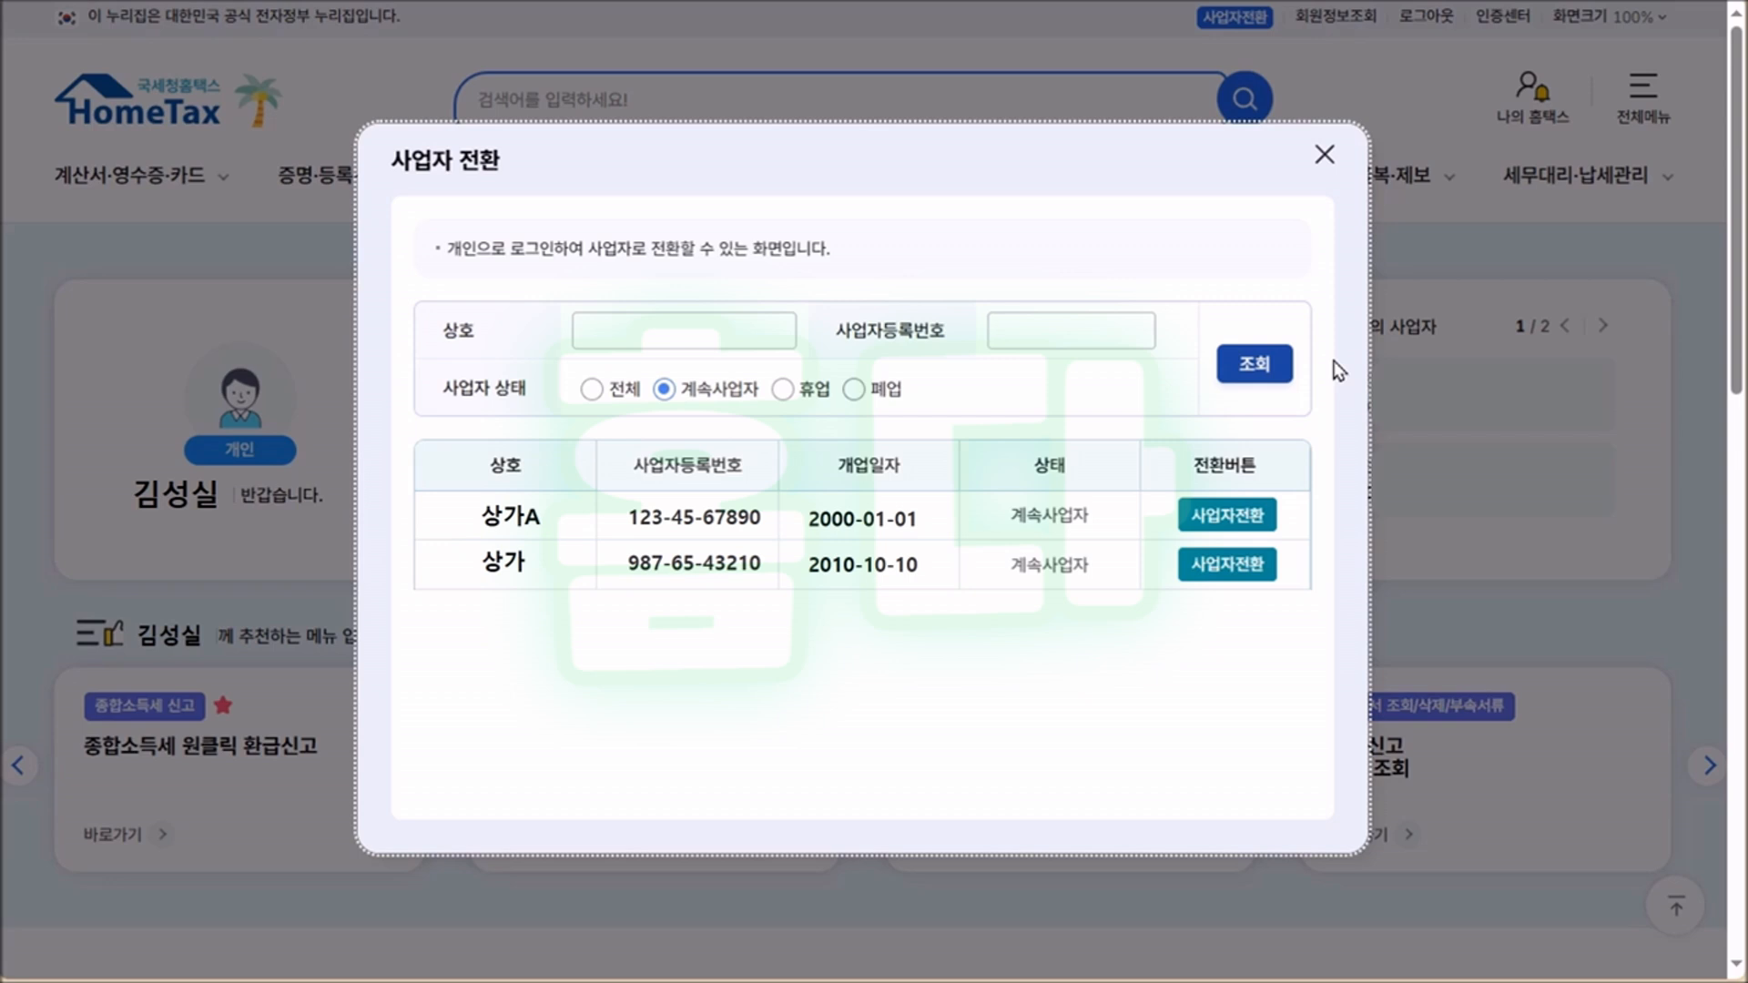
click(1258, 567)
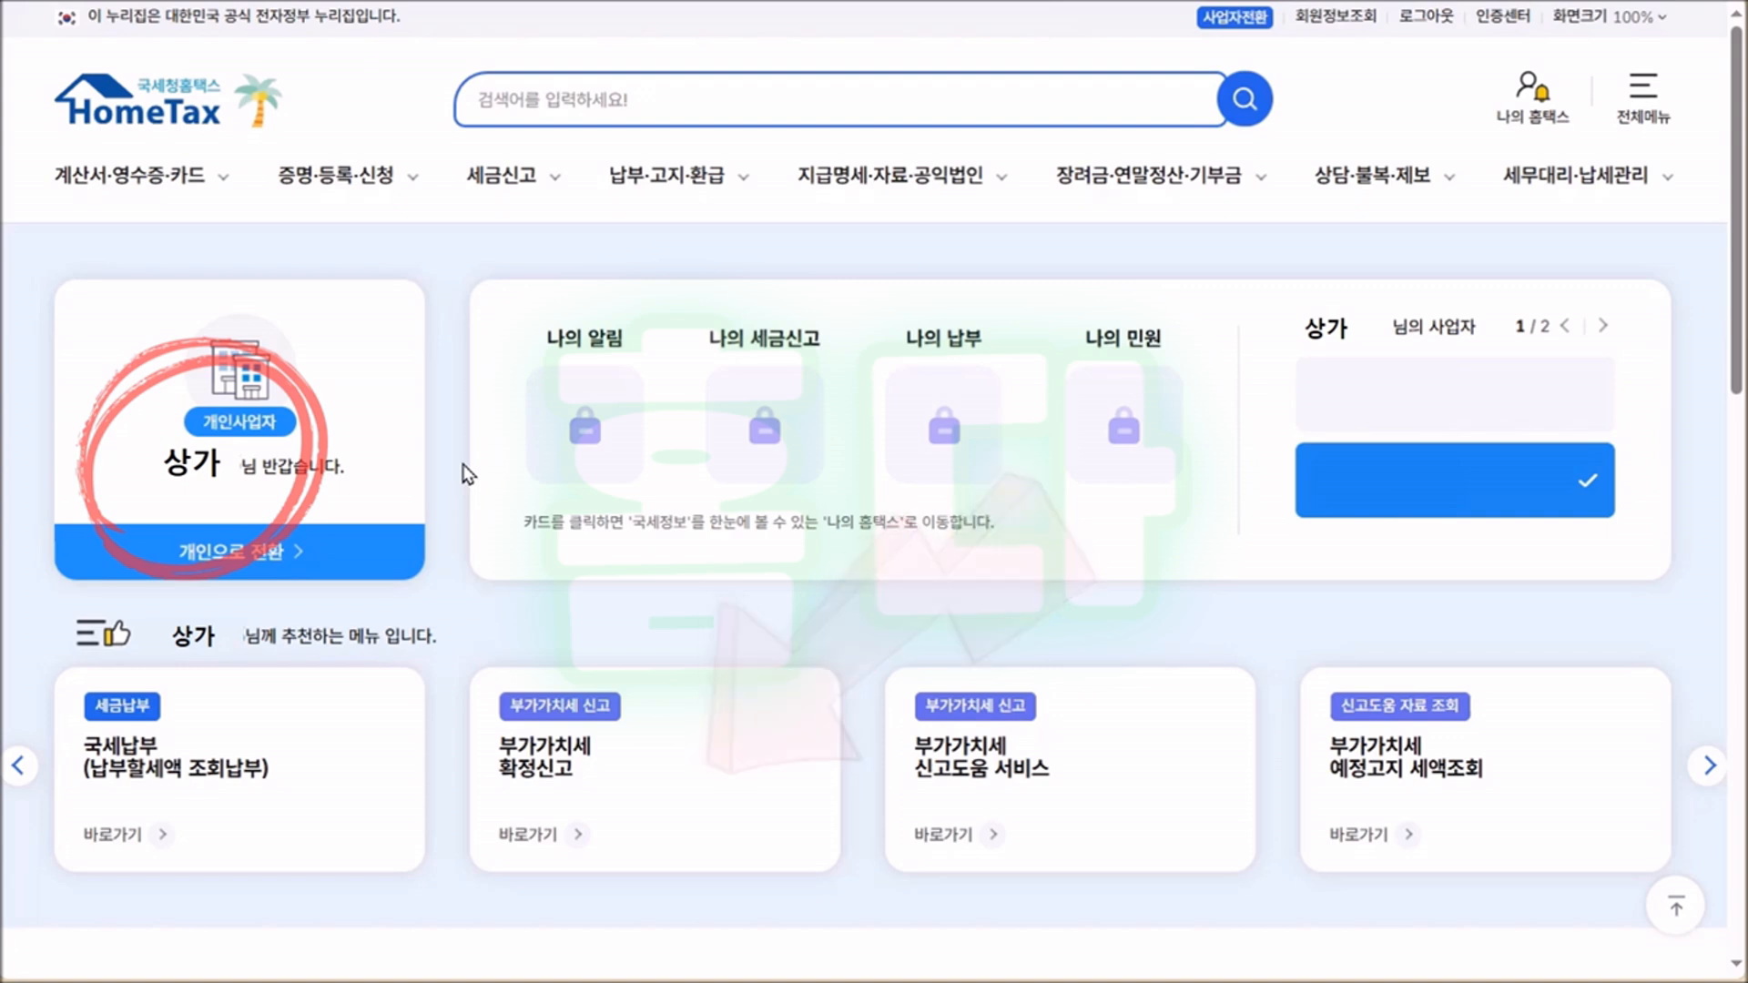
click(672, 774)
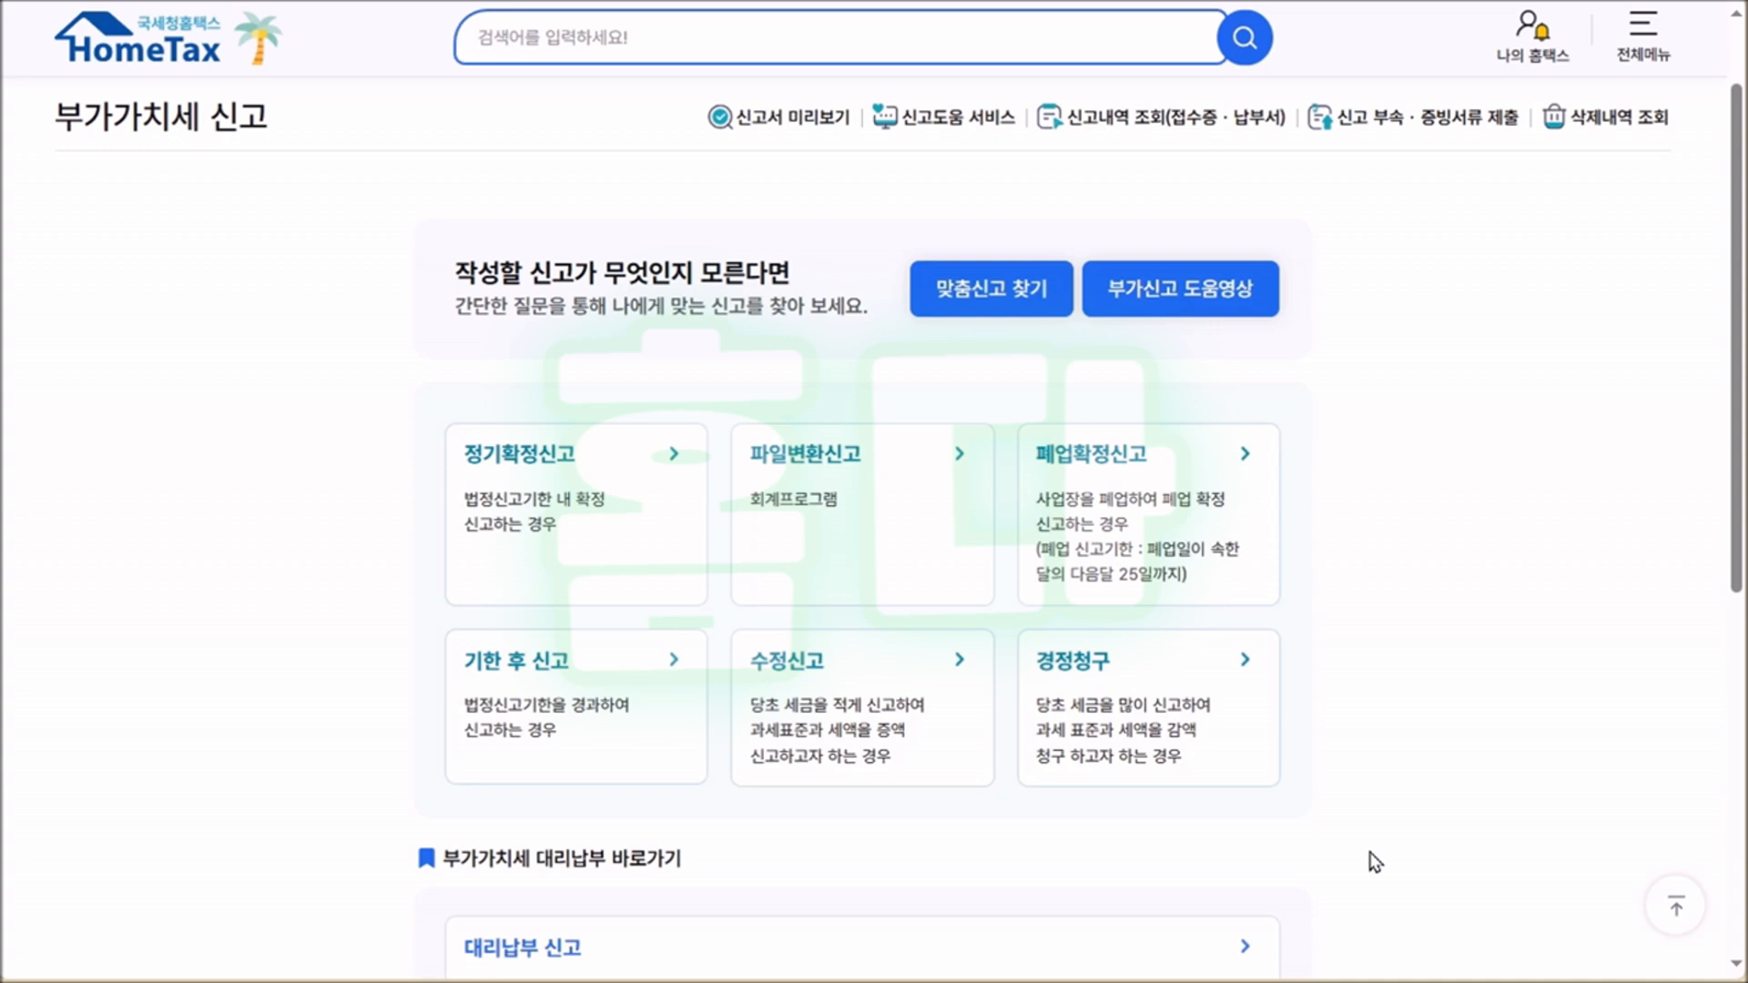
click(555, 536)
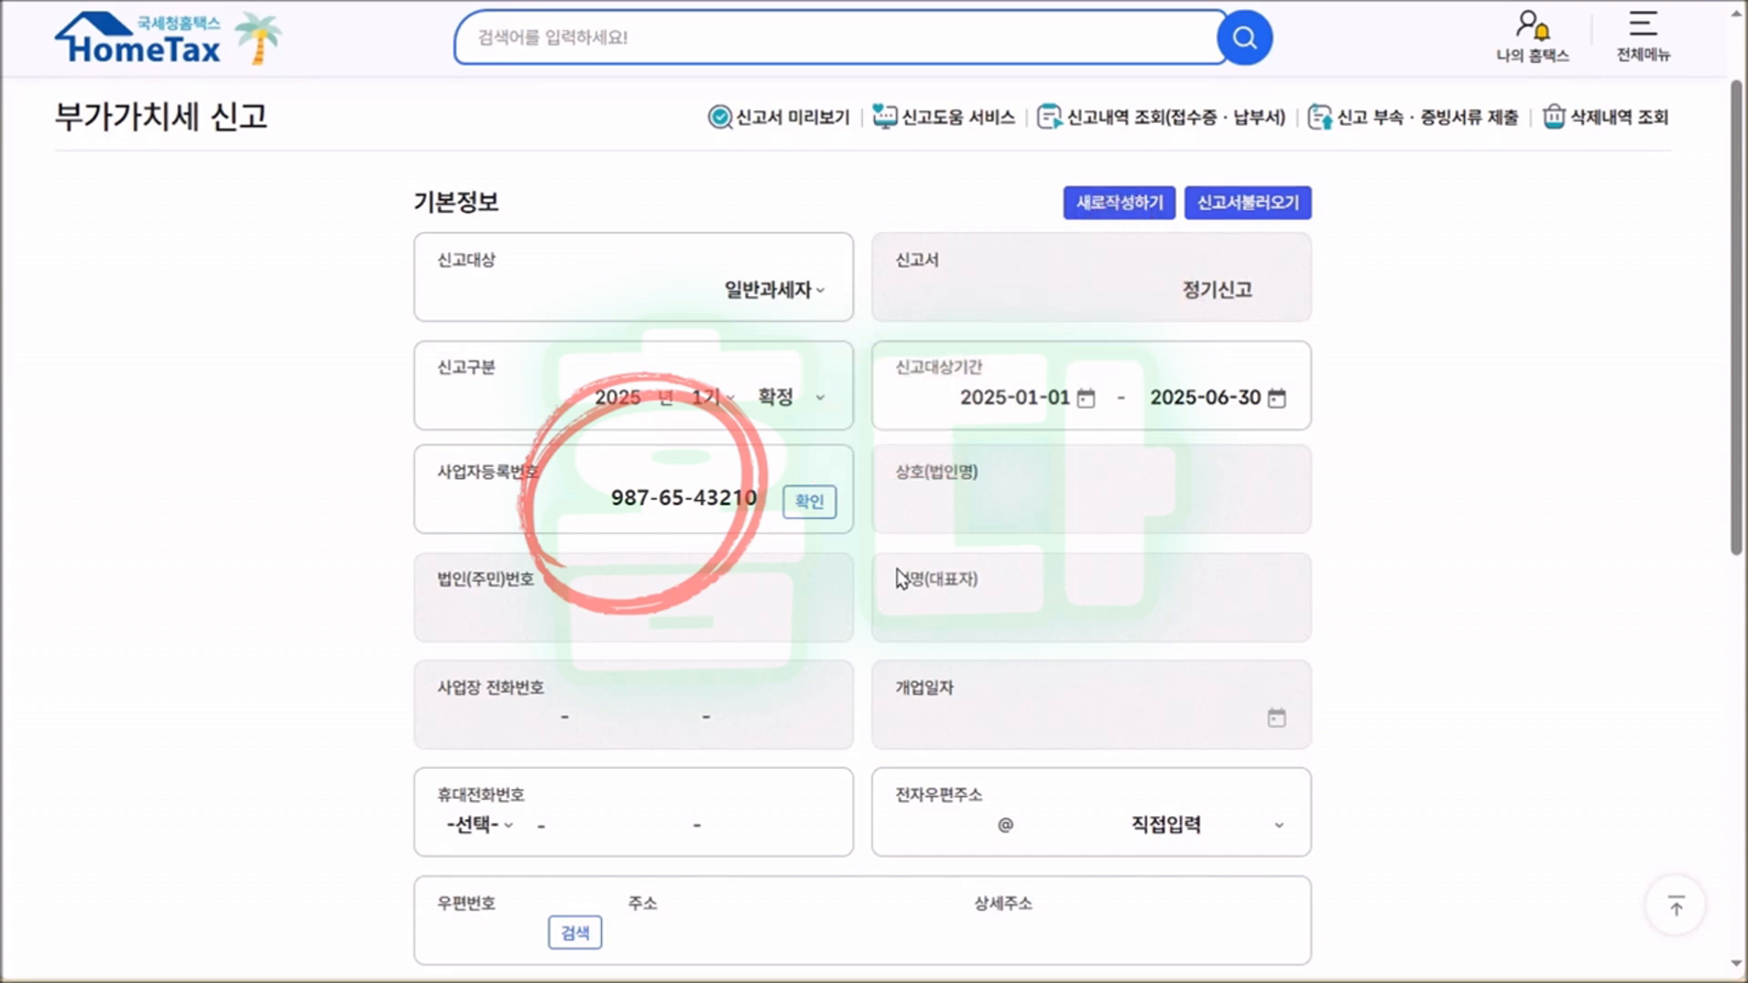
Step: Verify the business registration number, save the basic information and decline the 세금비서 service to fill in the return directly
click(801, 506)
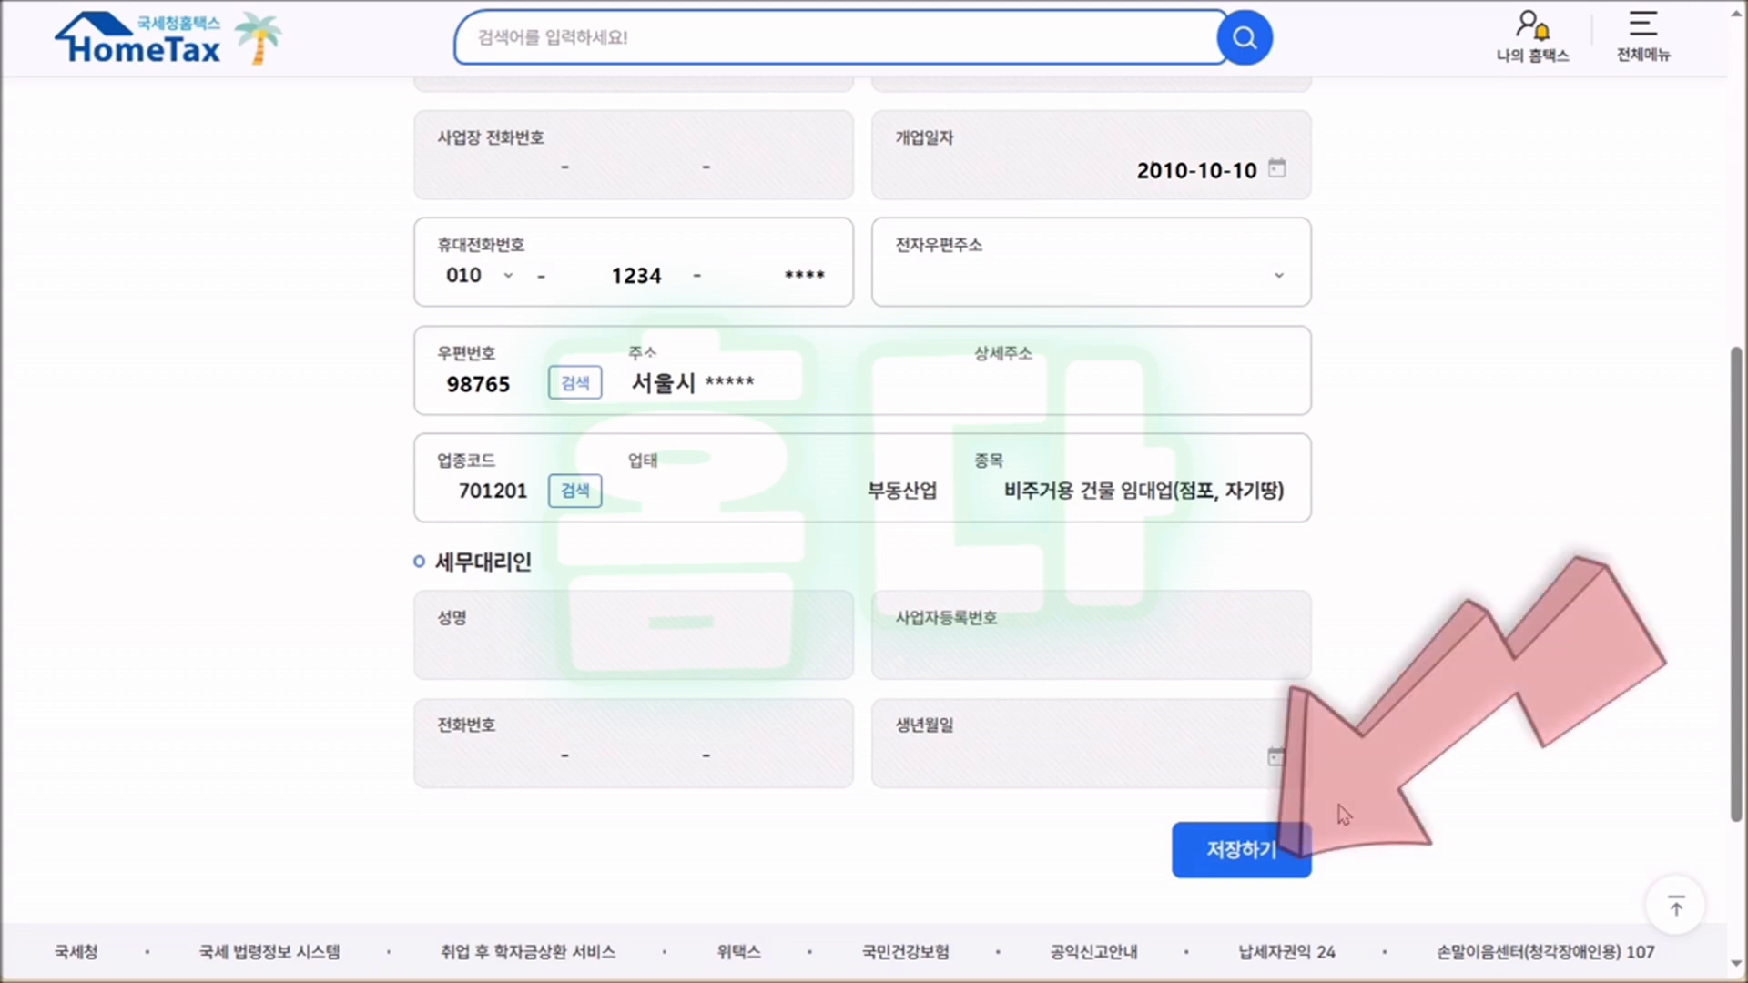
click(1242, 852)
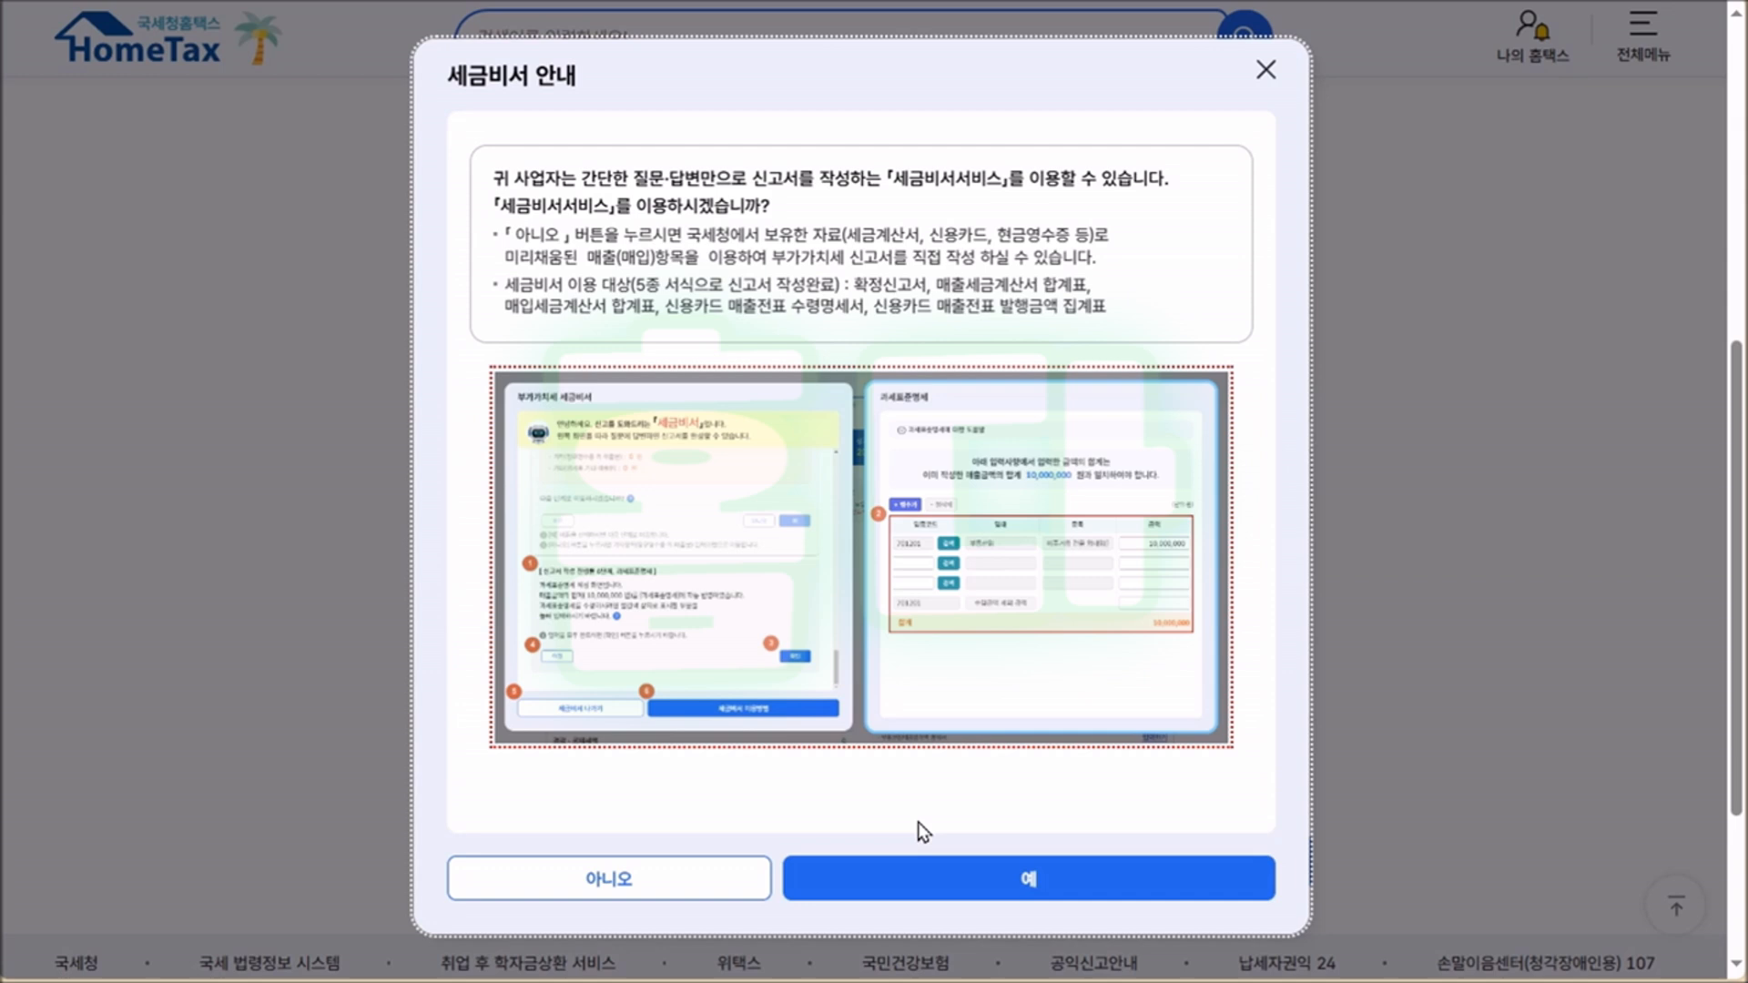
click(719, 897)
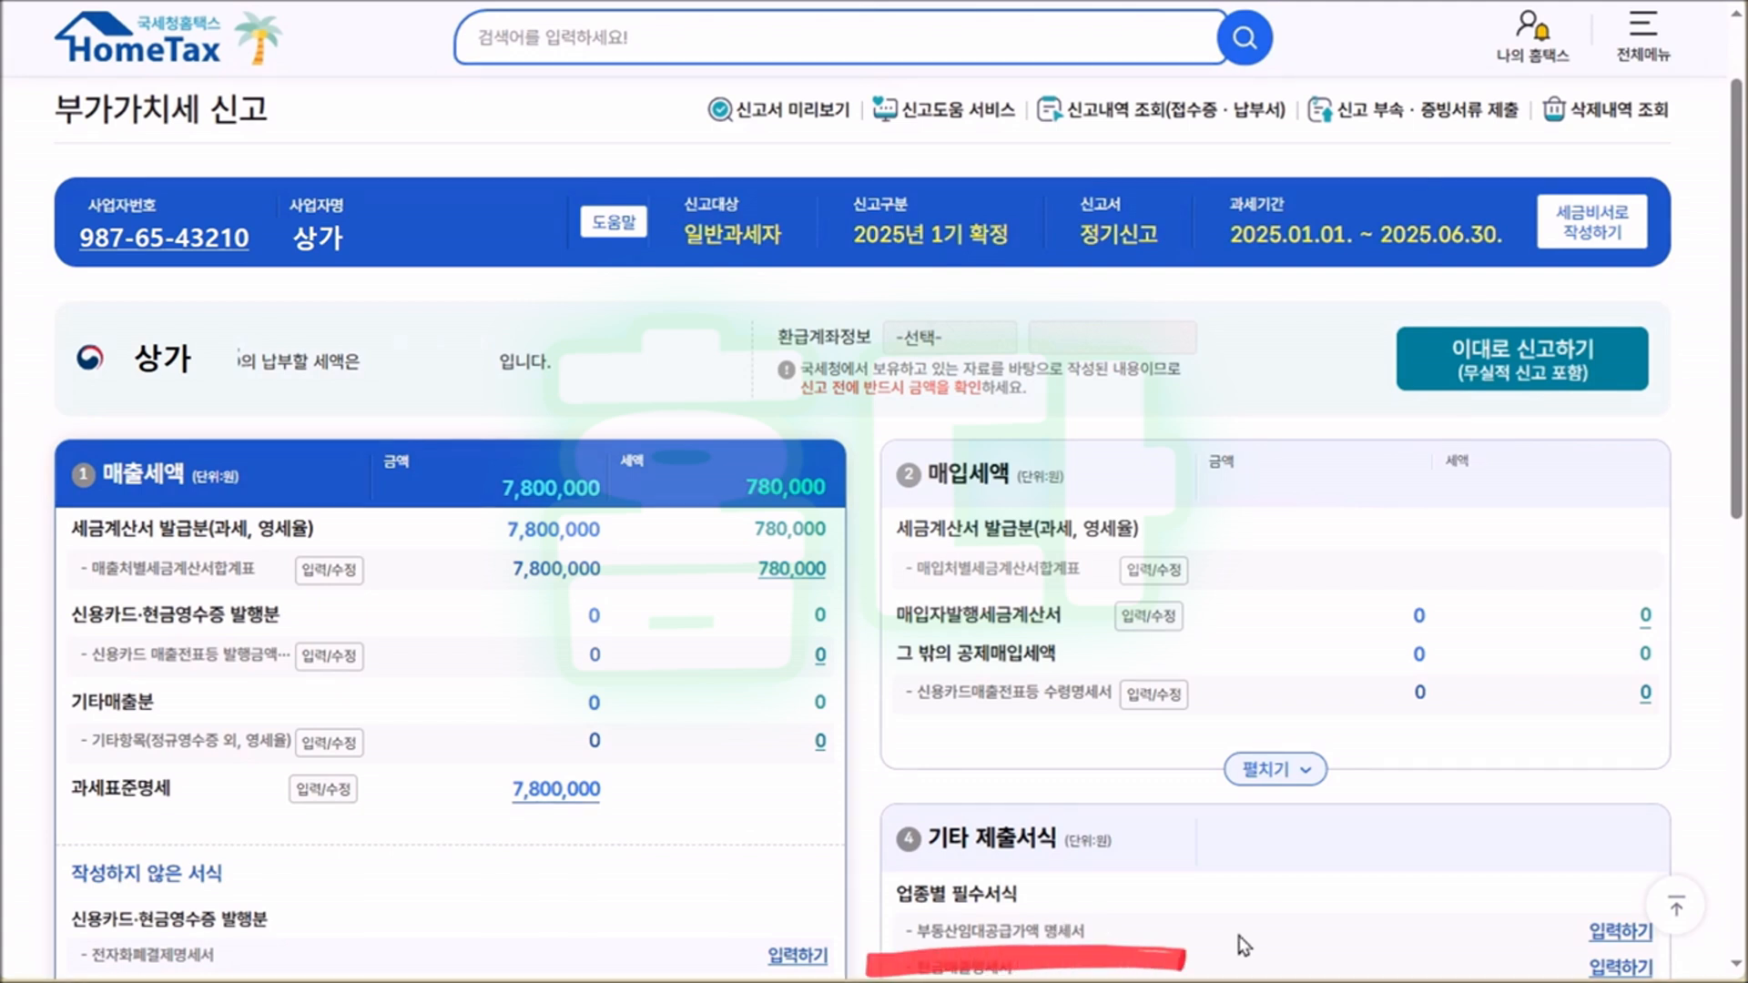
Step: Fill in the 부동산임대공급가액 명세서 from the previous period's tenant data and complete the statement
click(1598, 938)
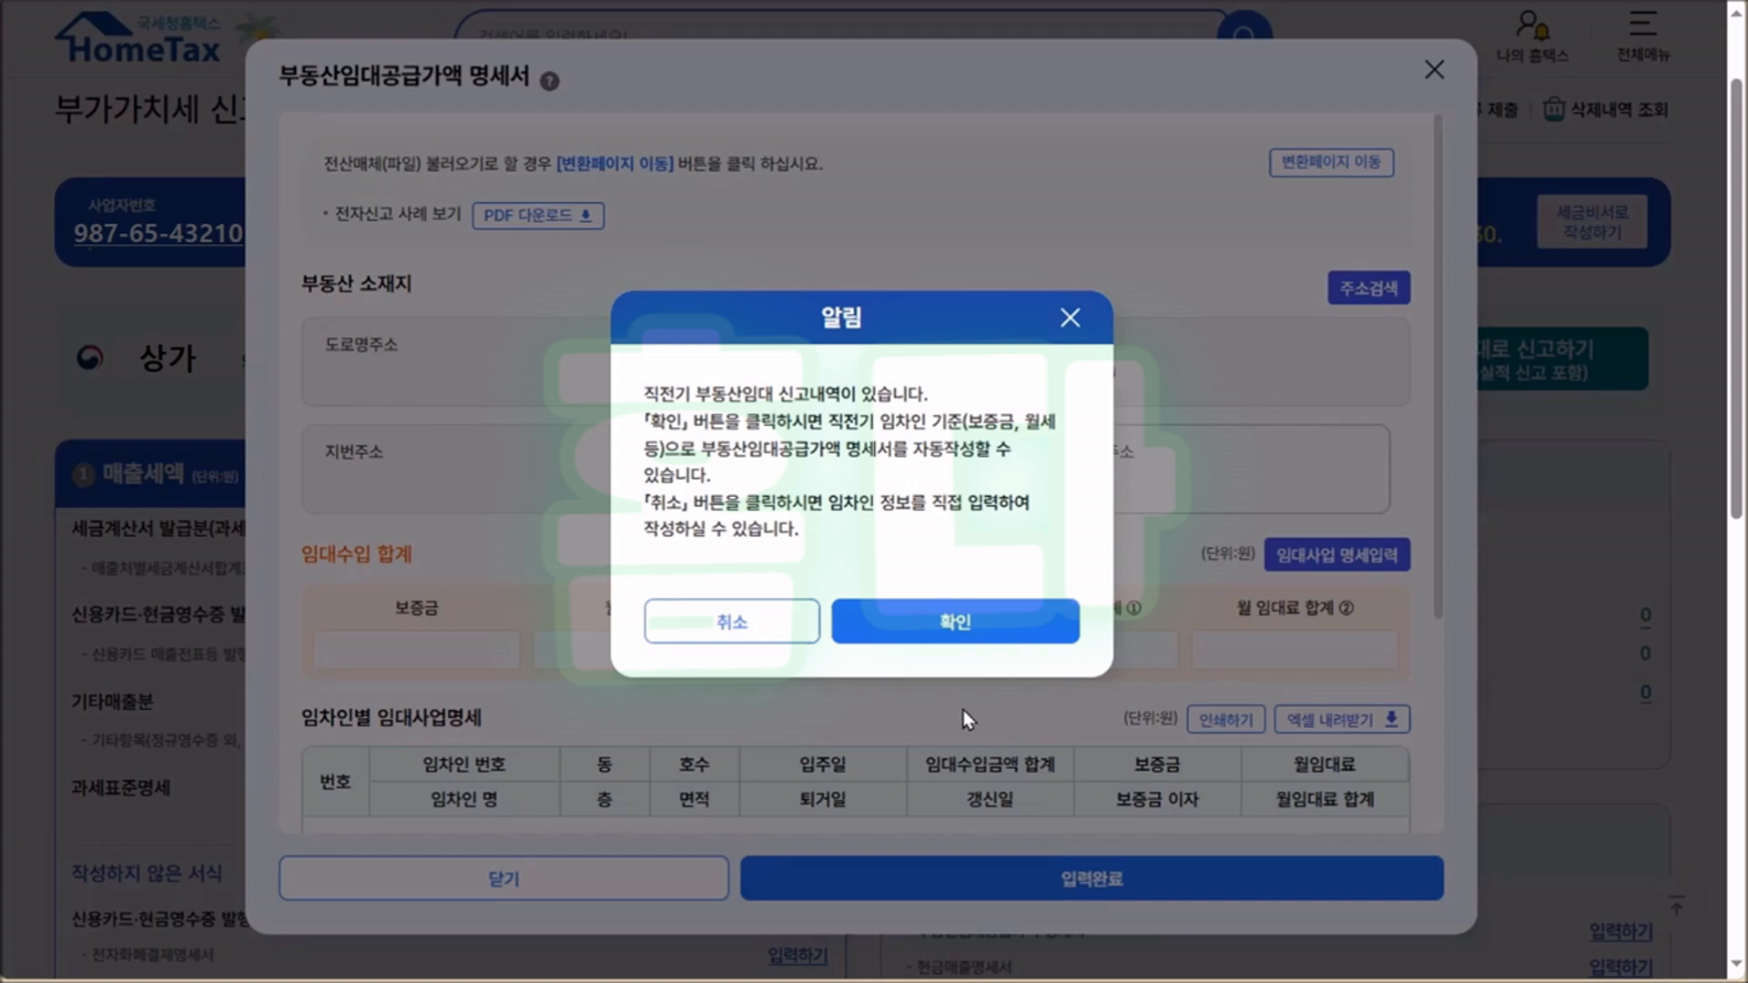
click(965, 625)
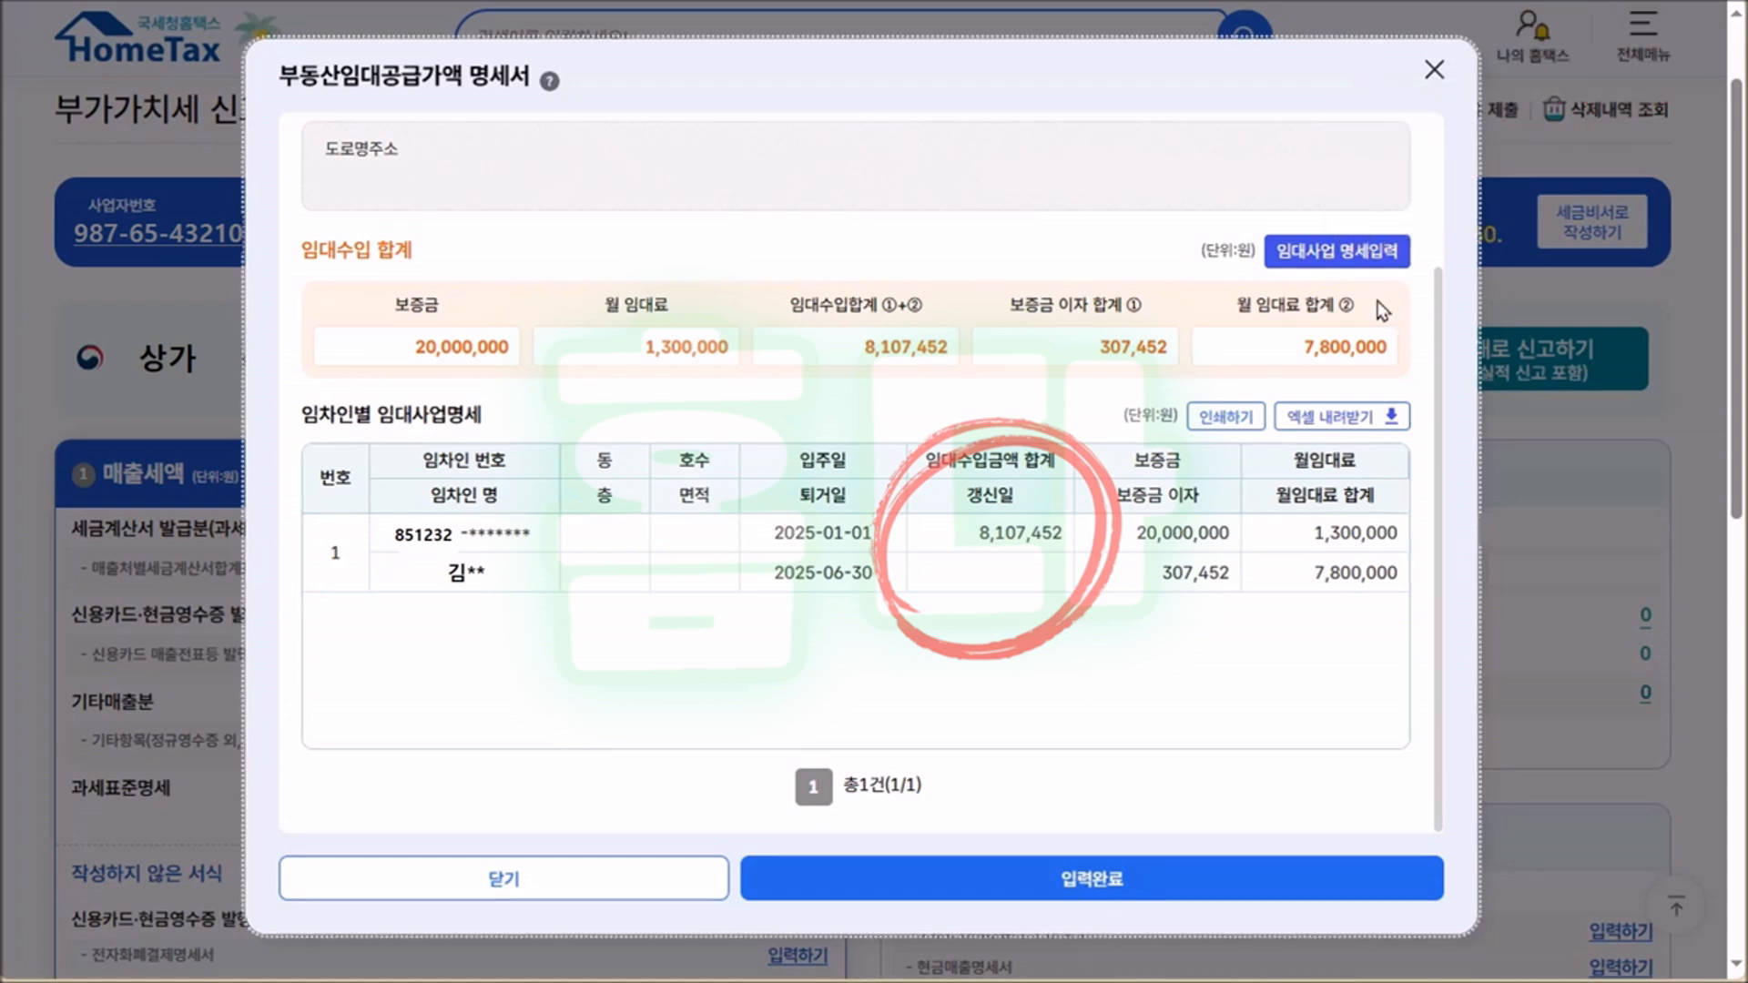
click(1369, 264)
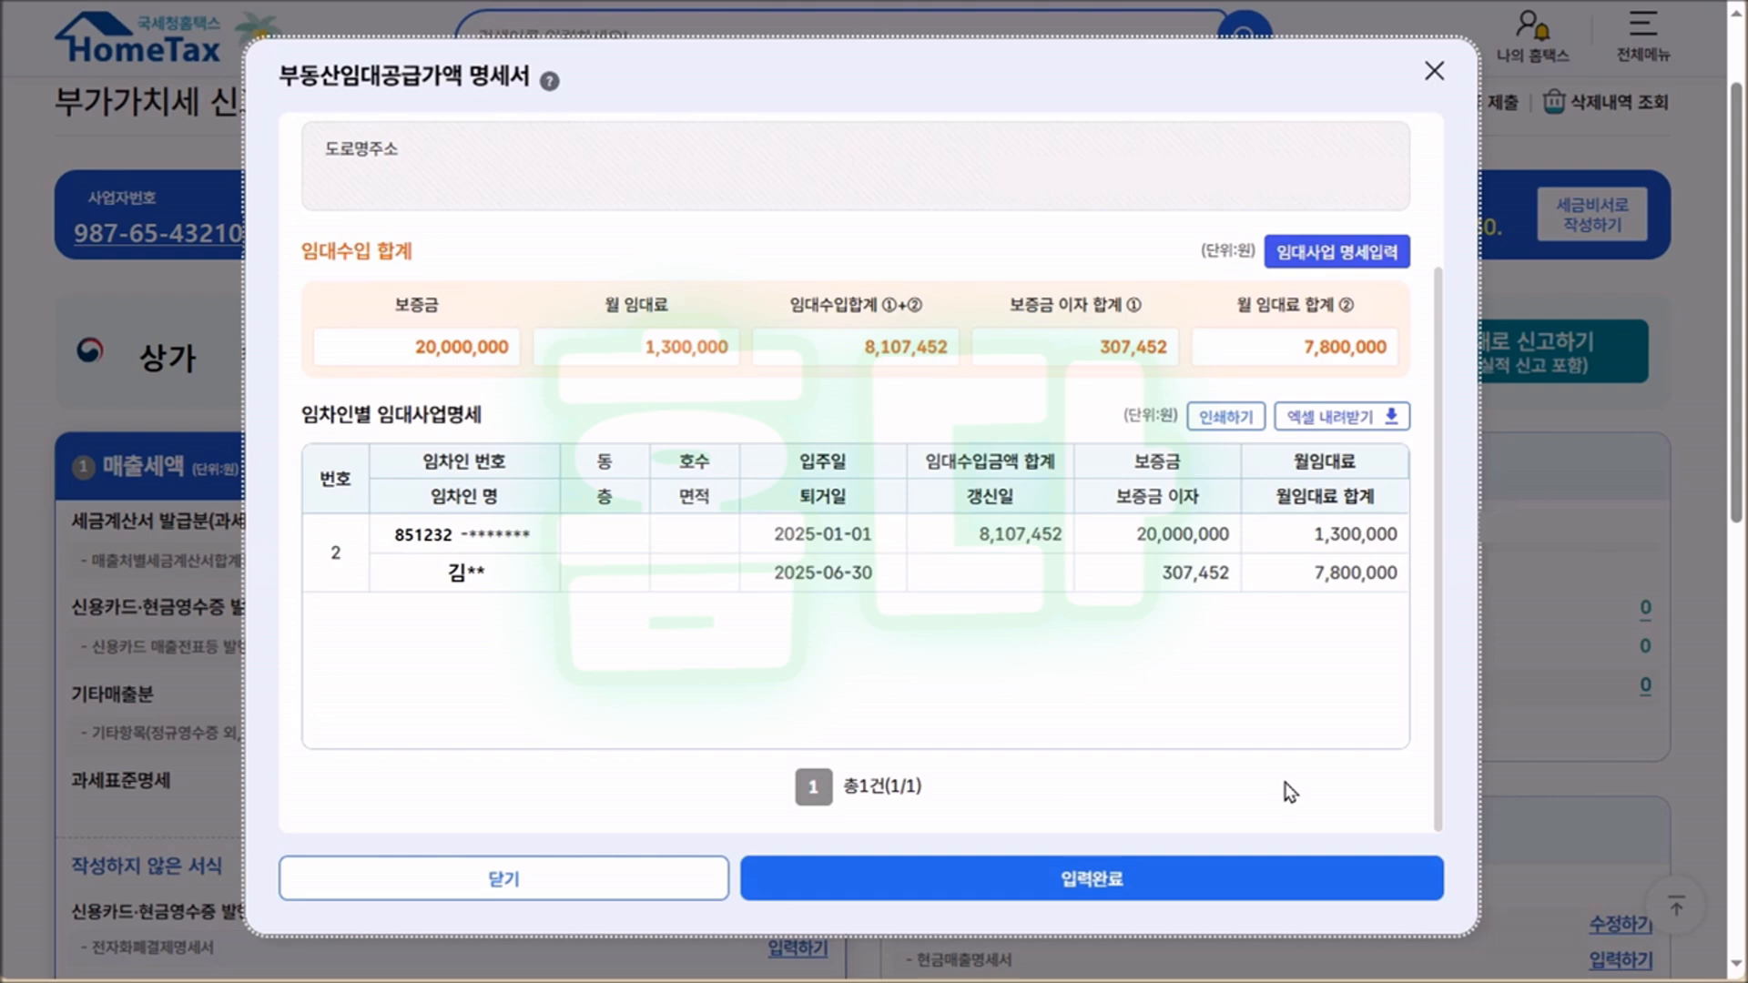
click(1200, 883)
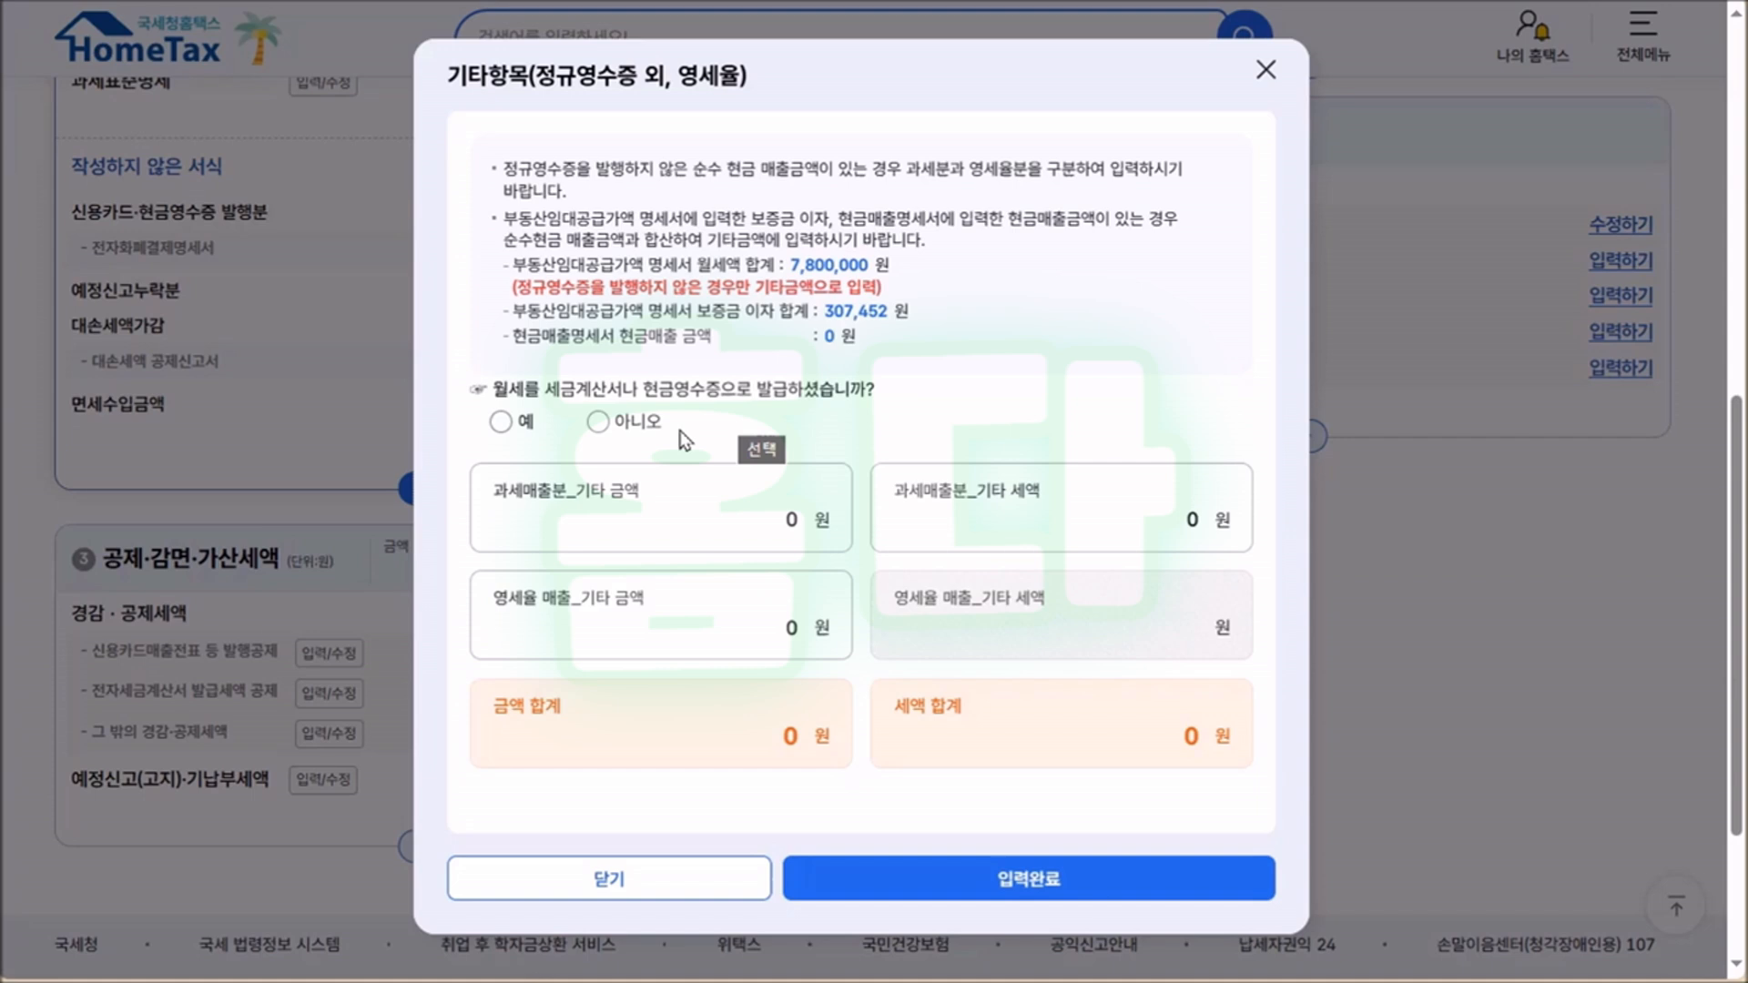
Step: Answer 예 to the monthly rent invoicing question in 기타항목(정규영수증 외, 영세율) and complete the entry
click(502, 422)
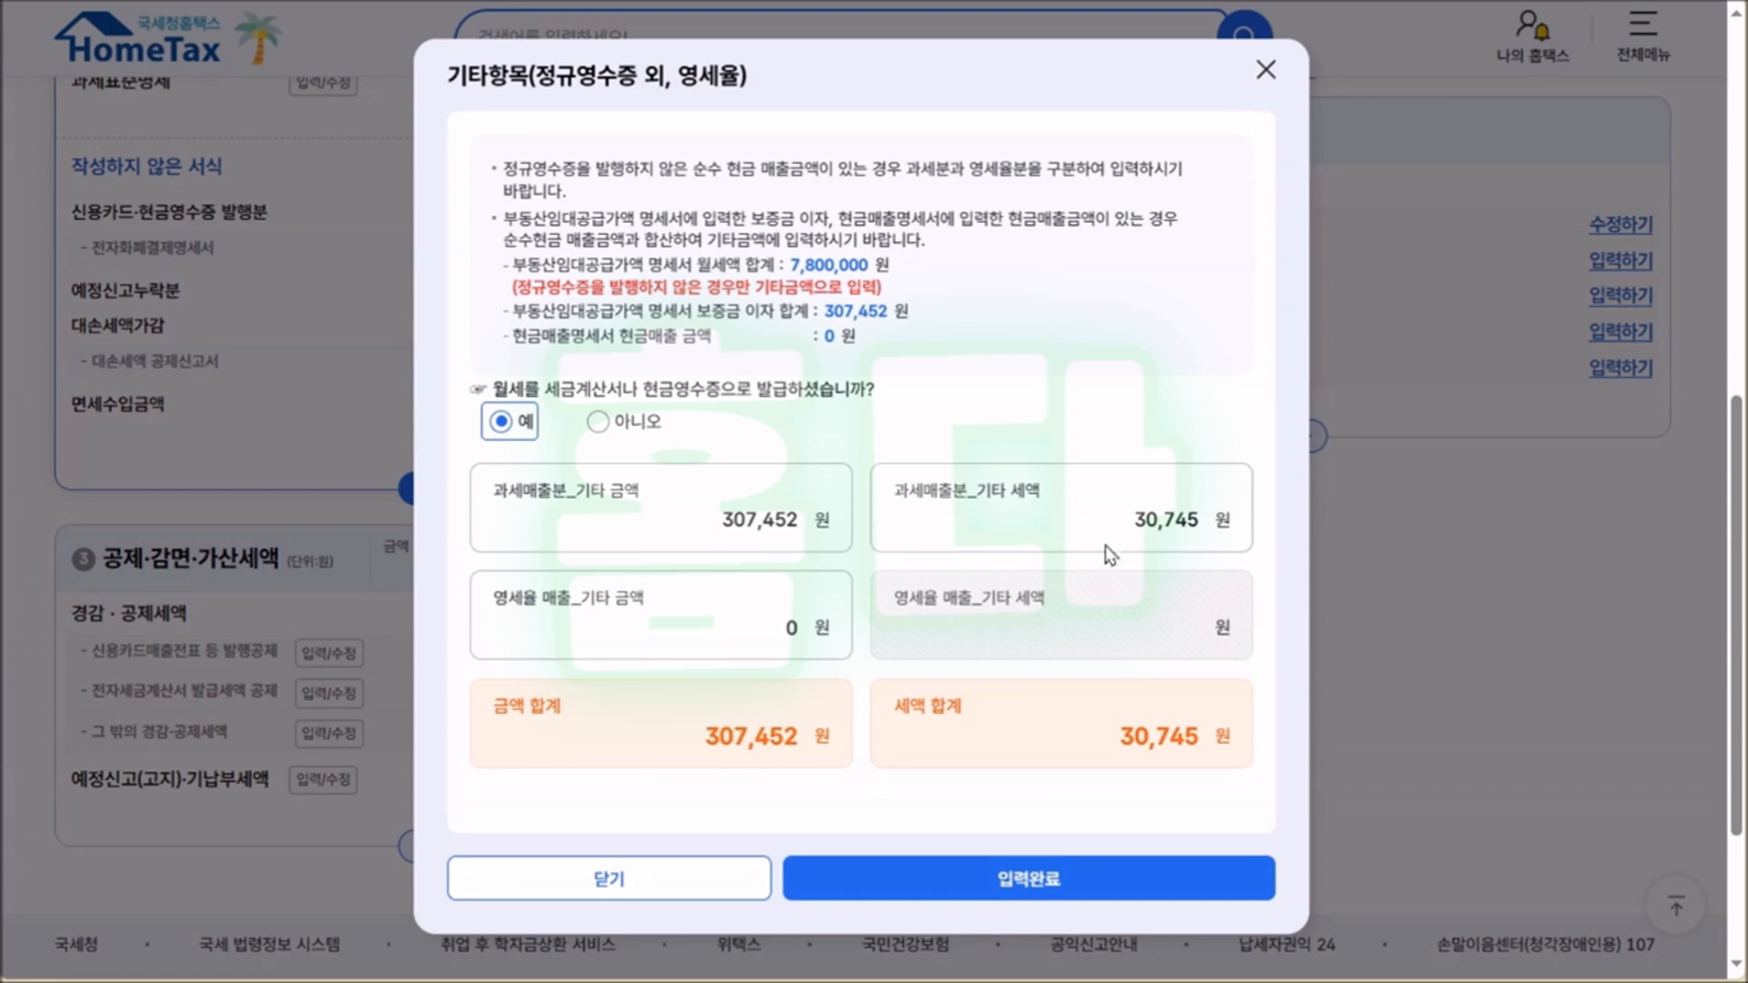
click(1073, 889)
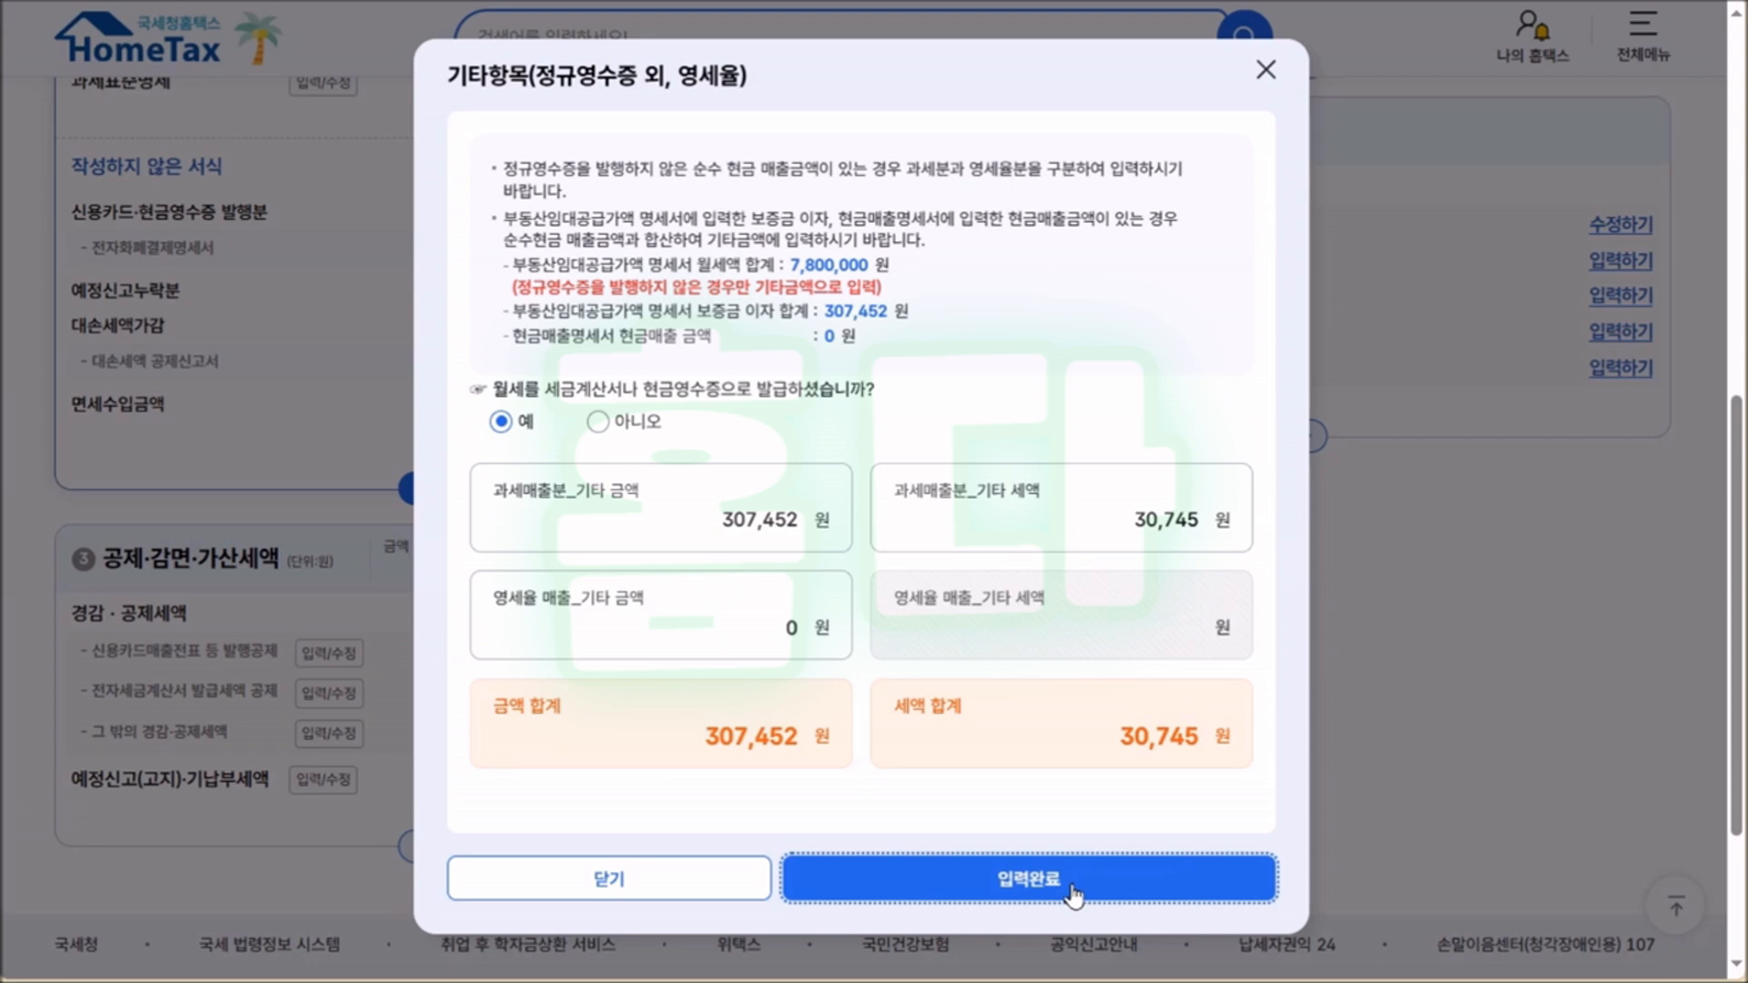
click(1073, 890)
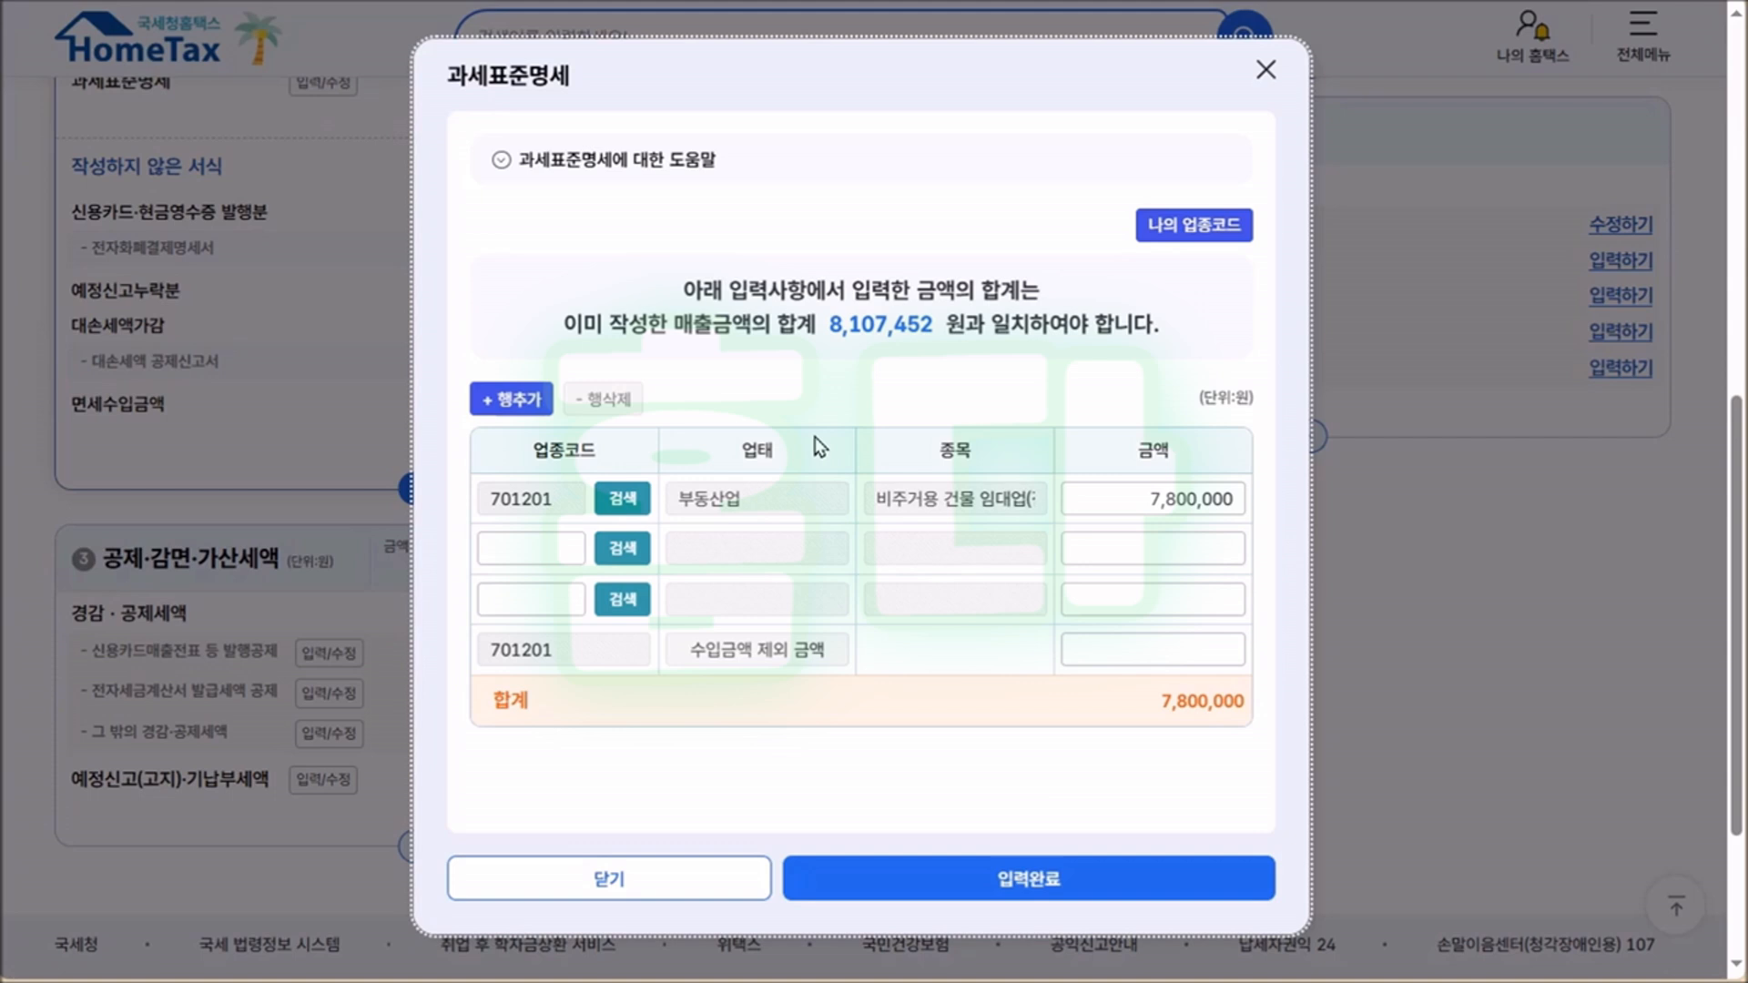
Step: Set the amount for industry code 701201 in 과세표준명세 to 8,107,452 won and complete the entry
click(1093, 499)
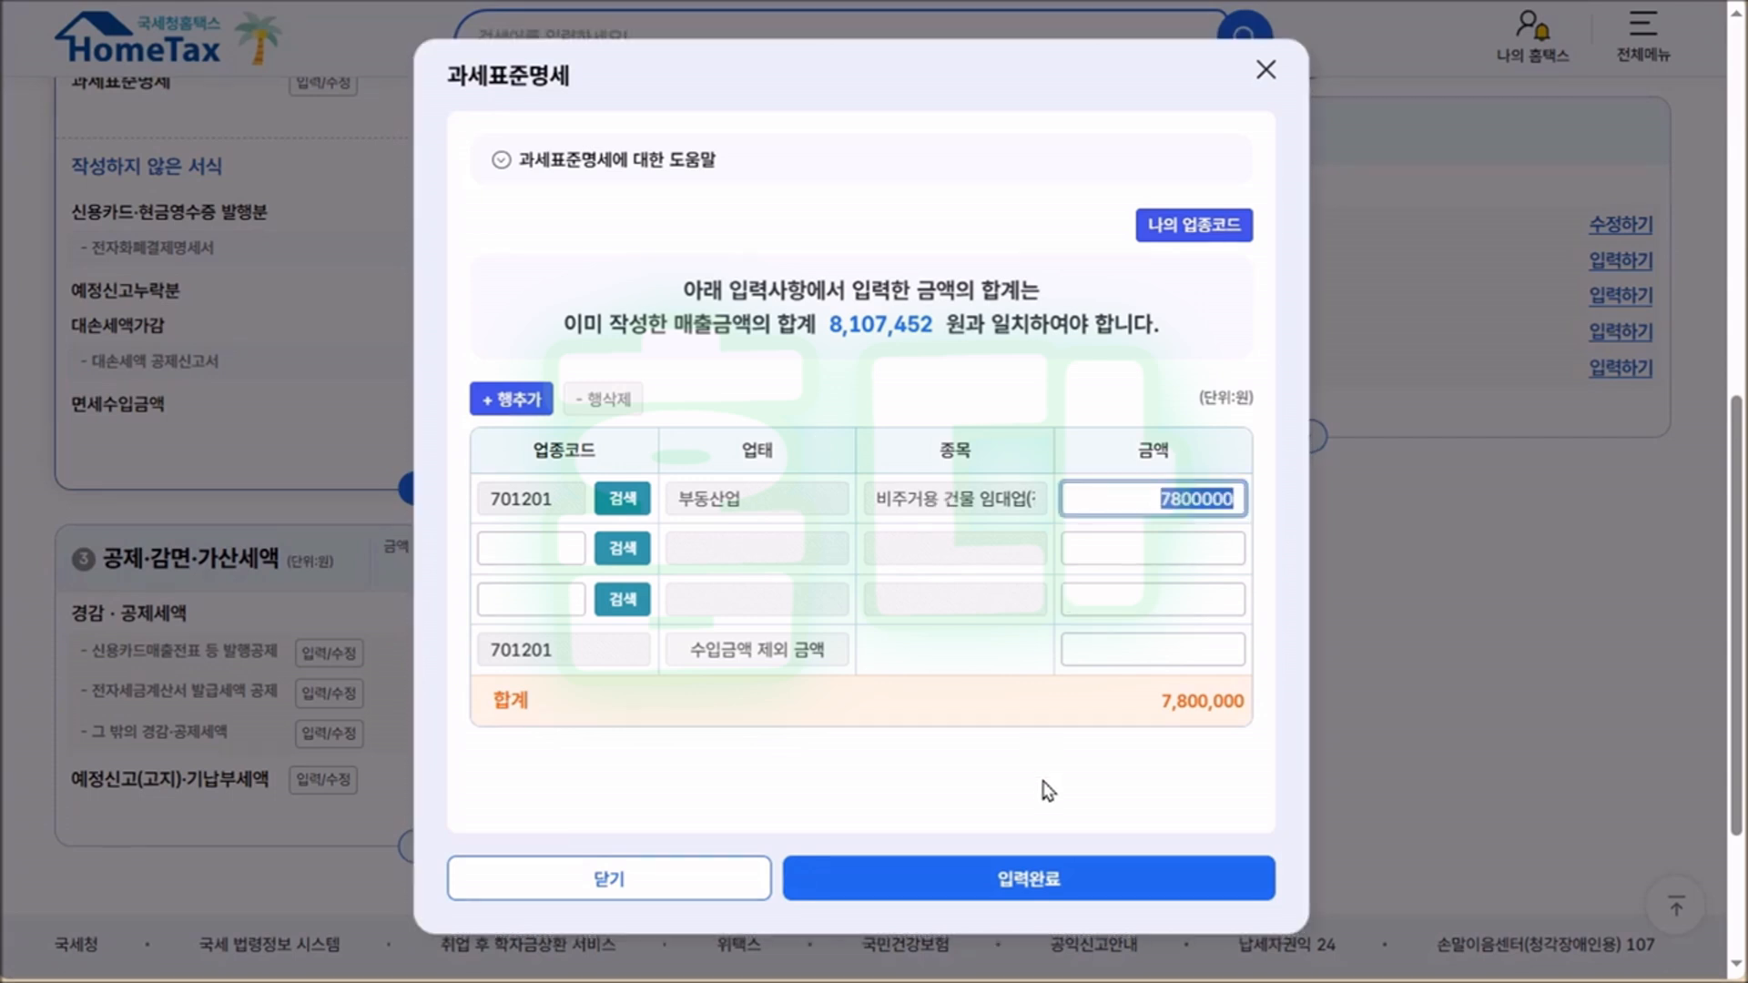
text(8,107,)
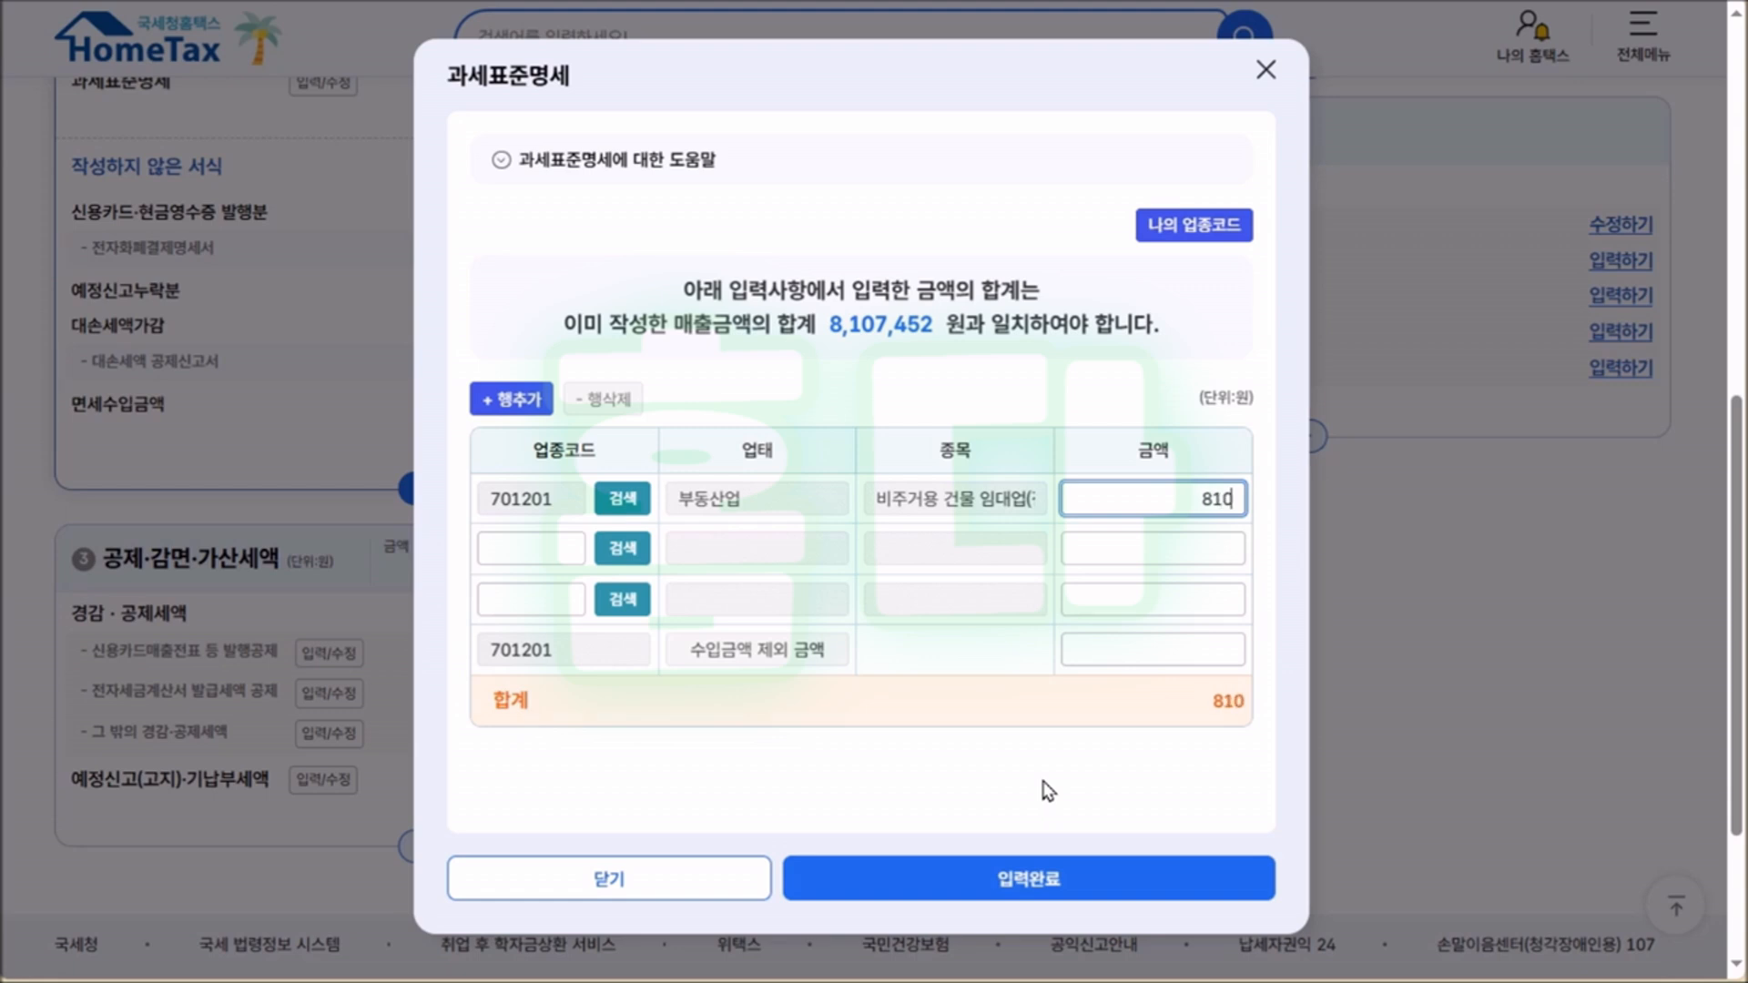
text(452)
click(1048, 790)
click(1155, 888)
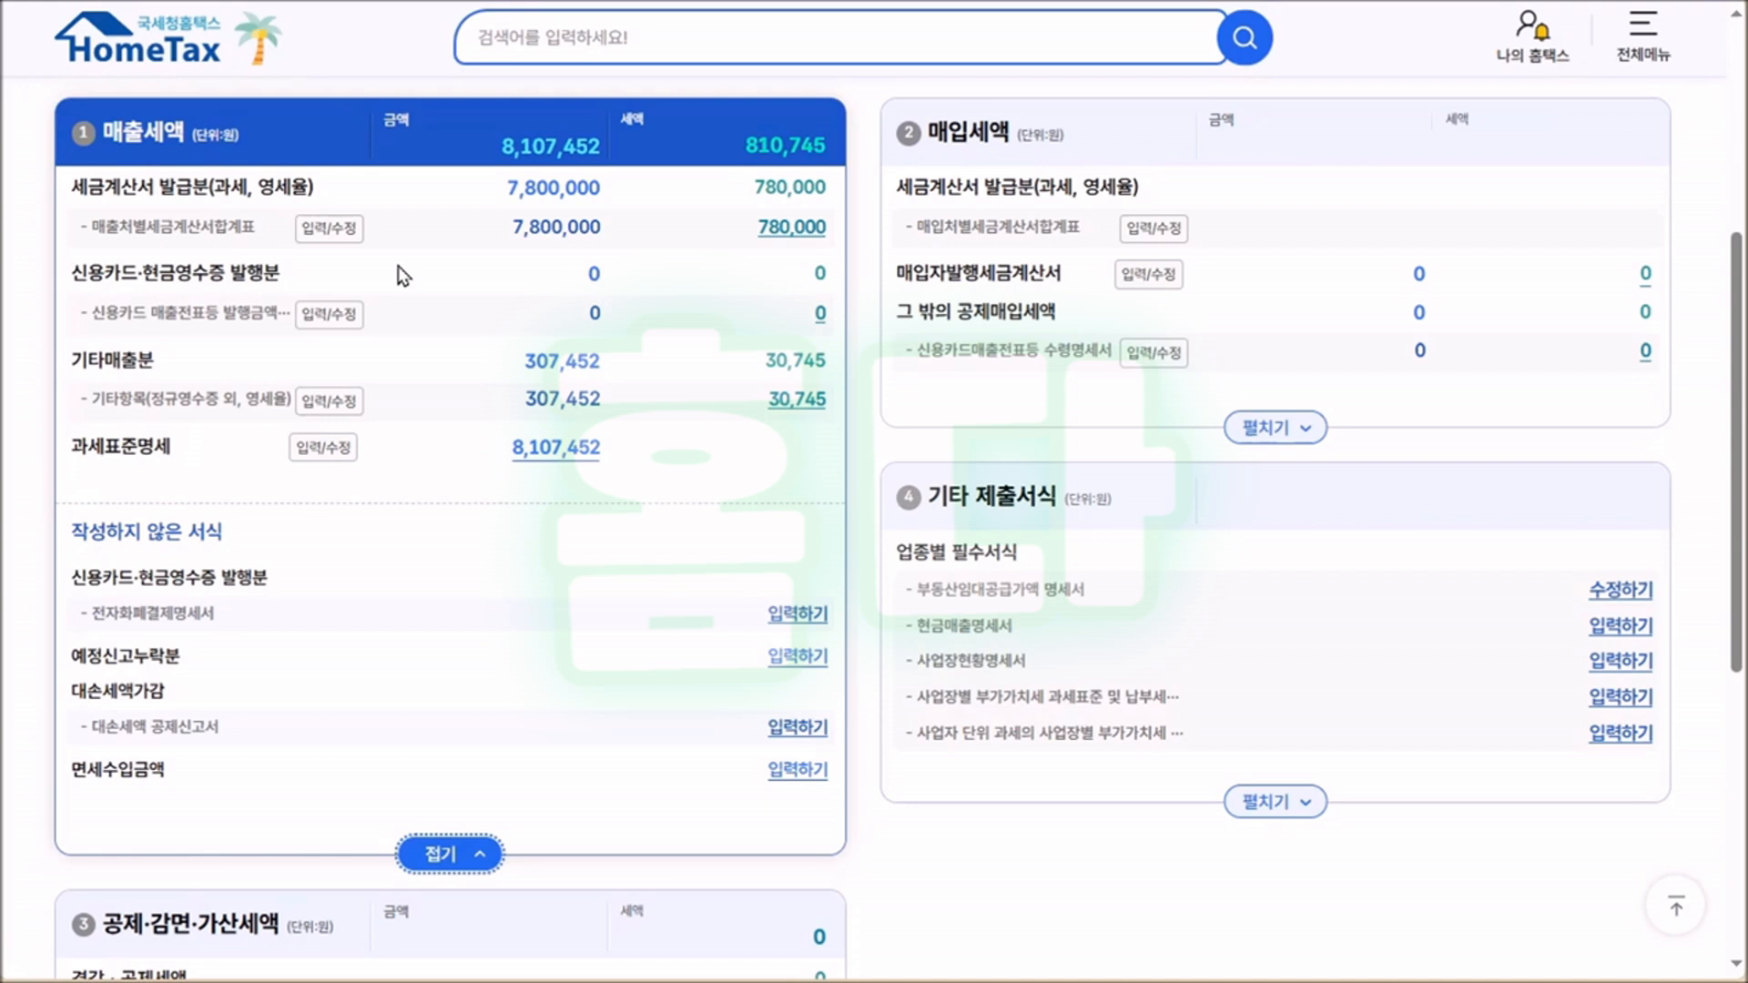
Step: Try entering 6,000,000 won as the taxable supply value for business-number invoices in the 매출처별 세금계산서 합계표
click(344, 234)
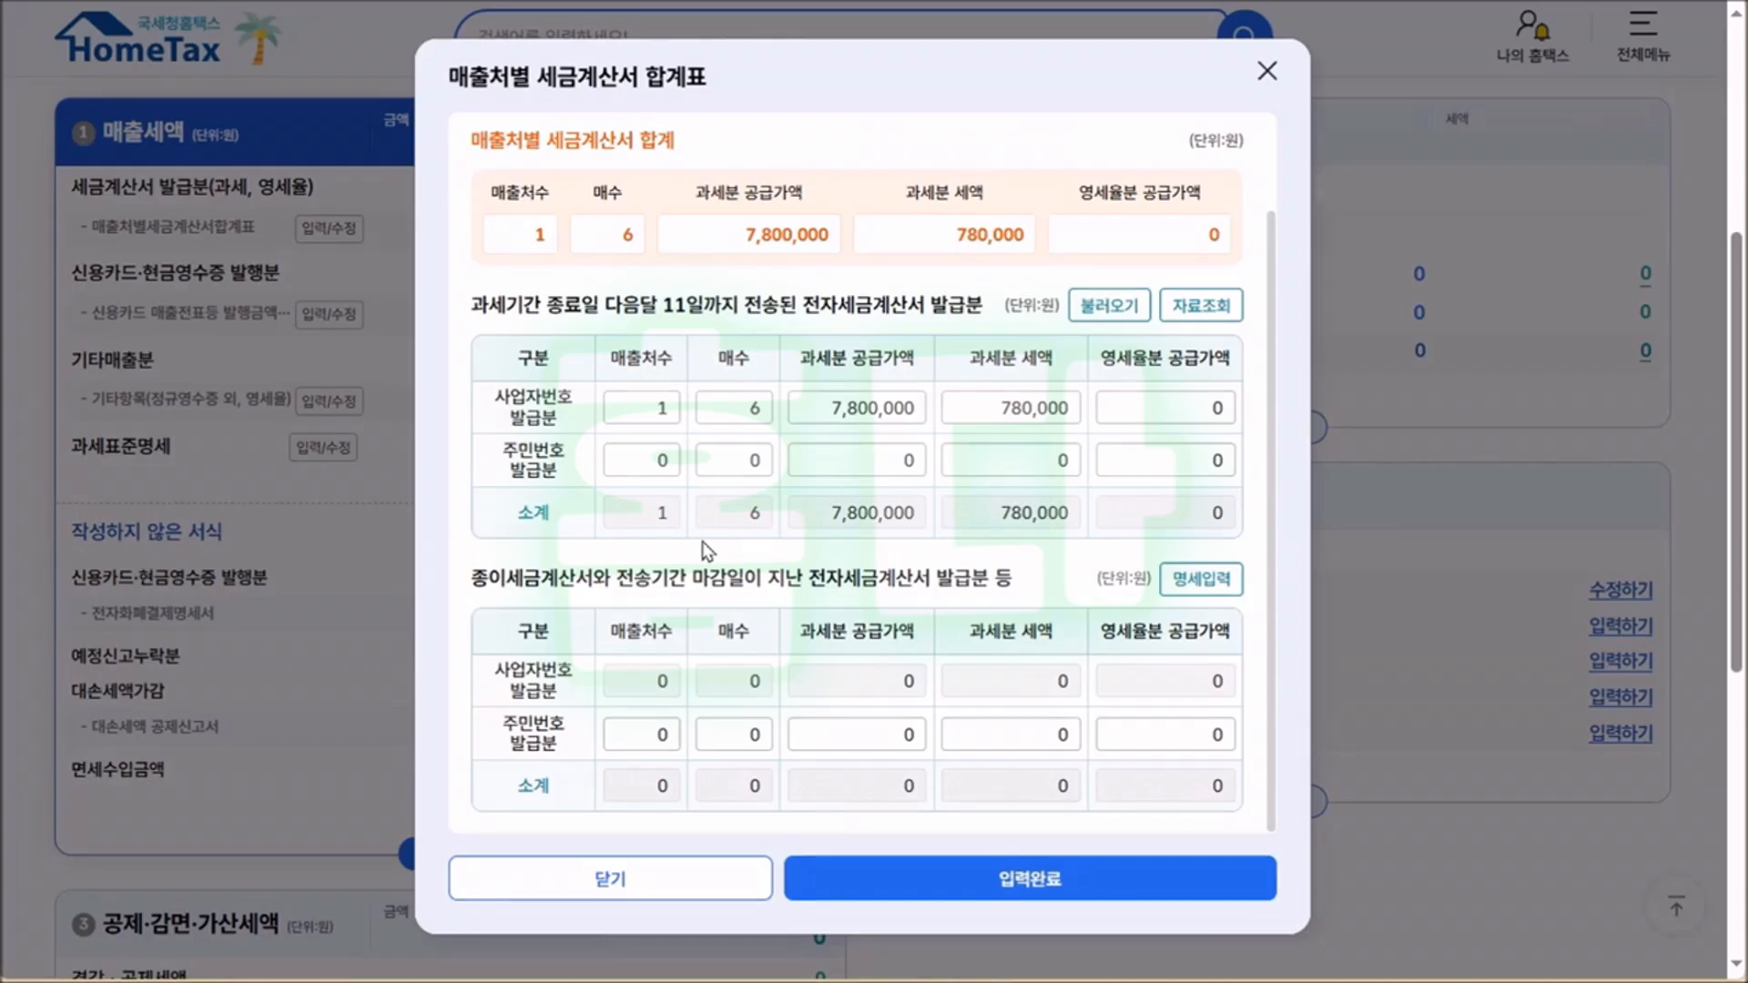
click(806, 408)
text(6000000)
key(Tab)
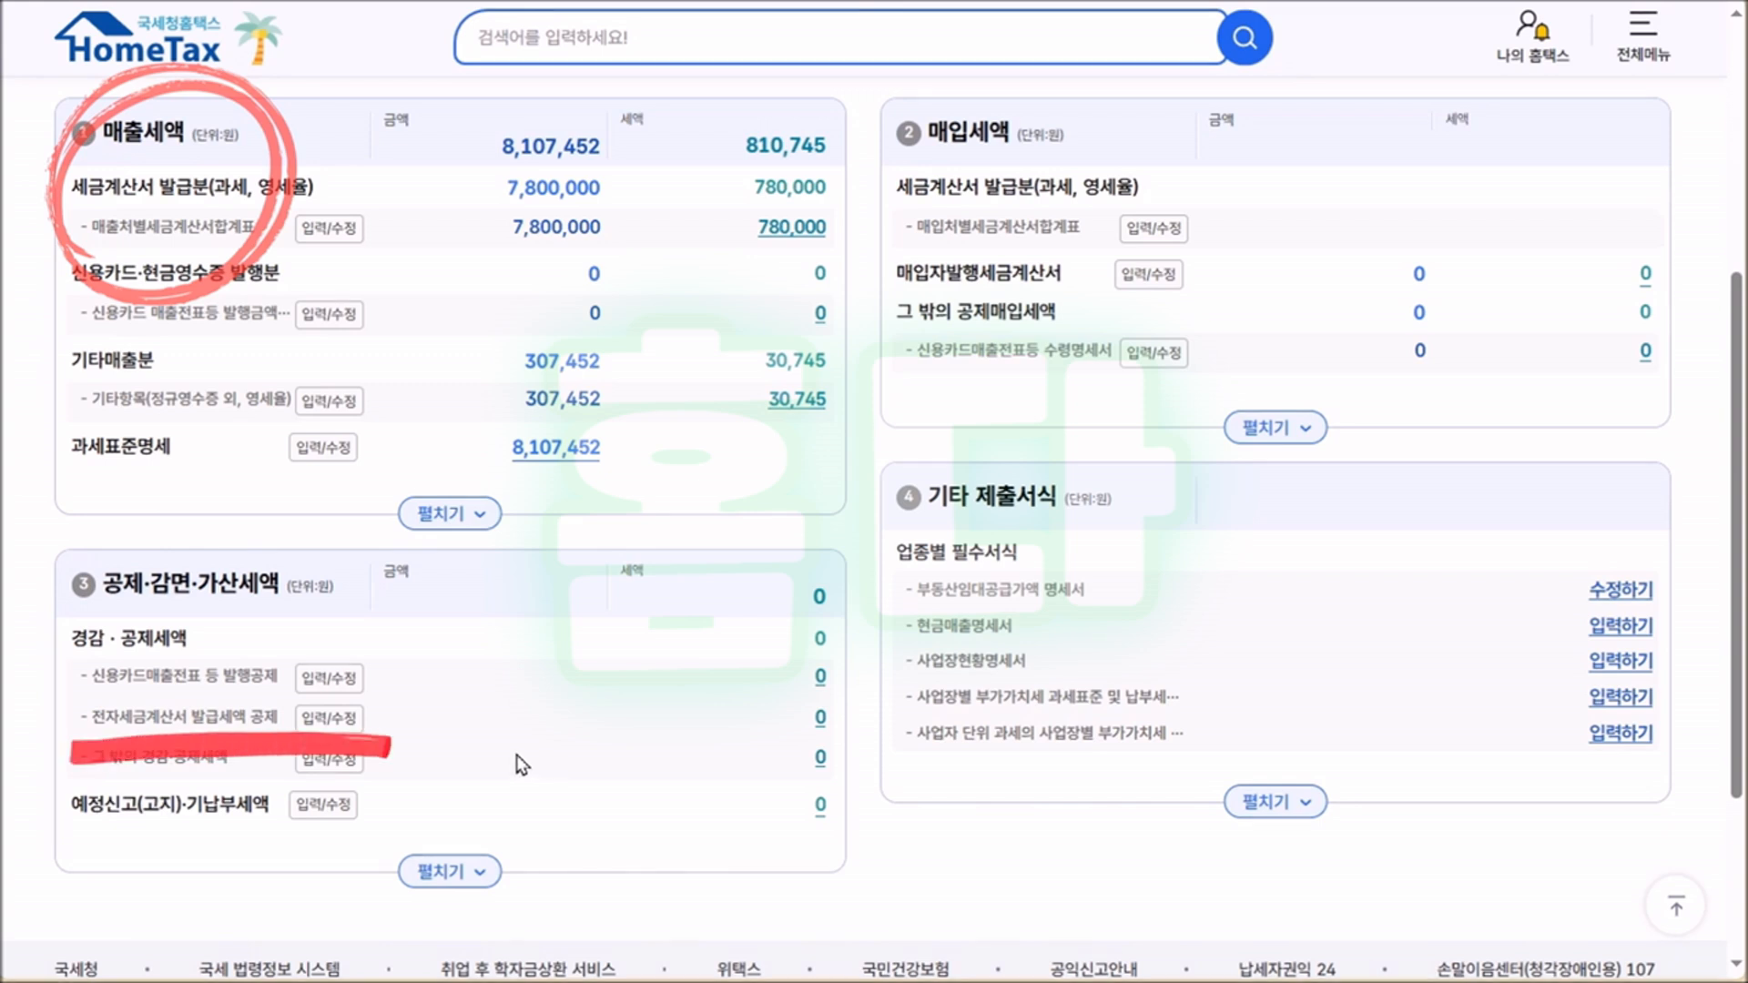
Step: Complete the 전자세금계산서 발급세액 공제 form with eligibility 여 and 6 issued electronic invoices
click(353, 728)
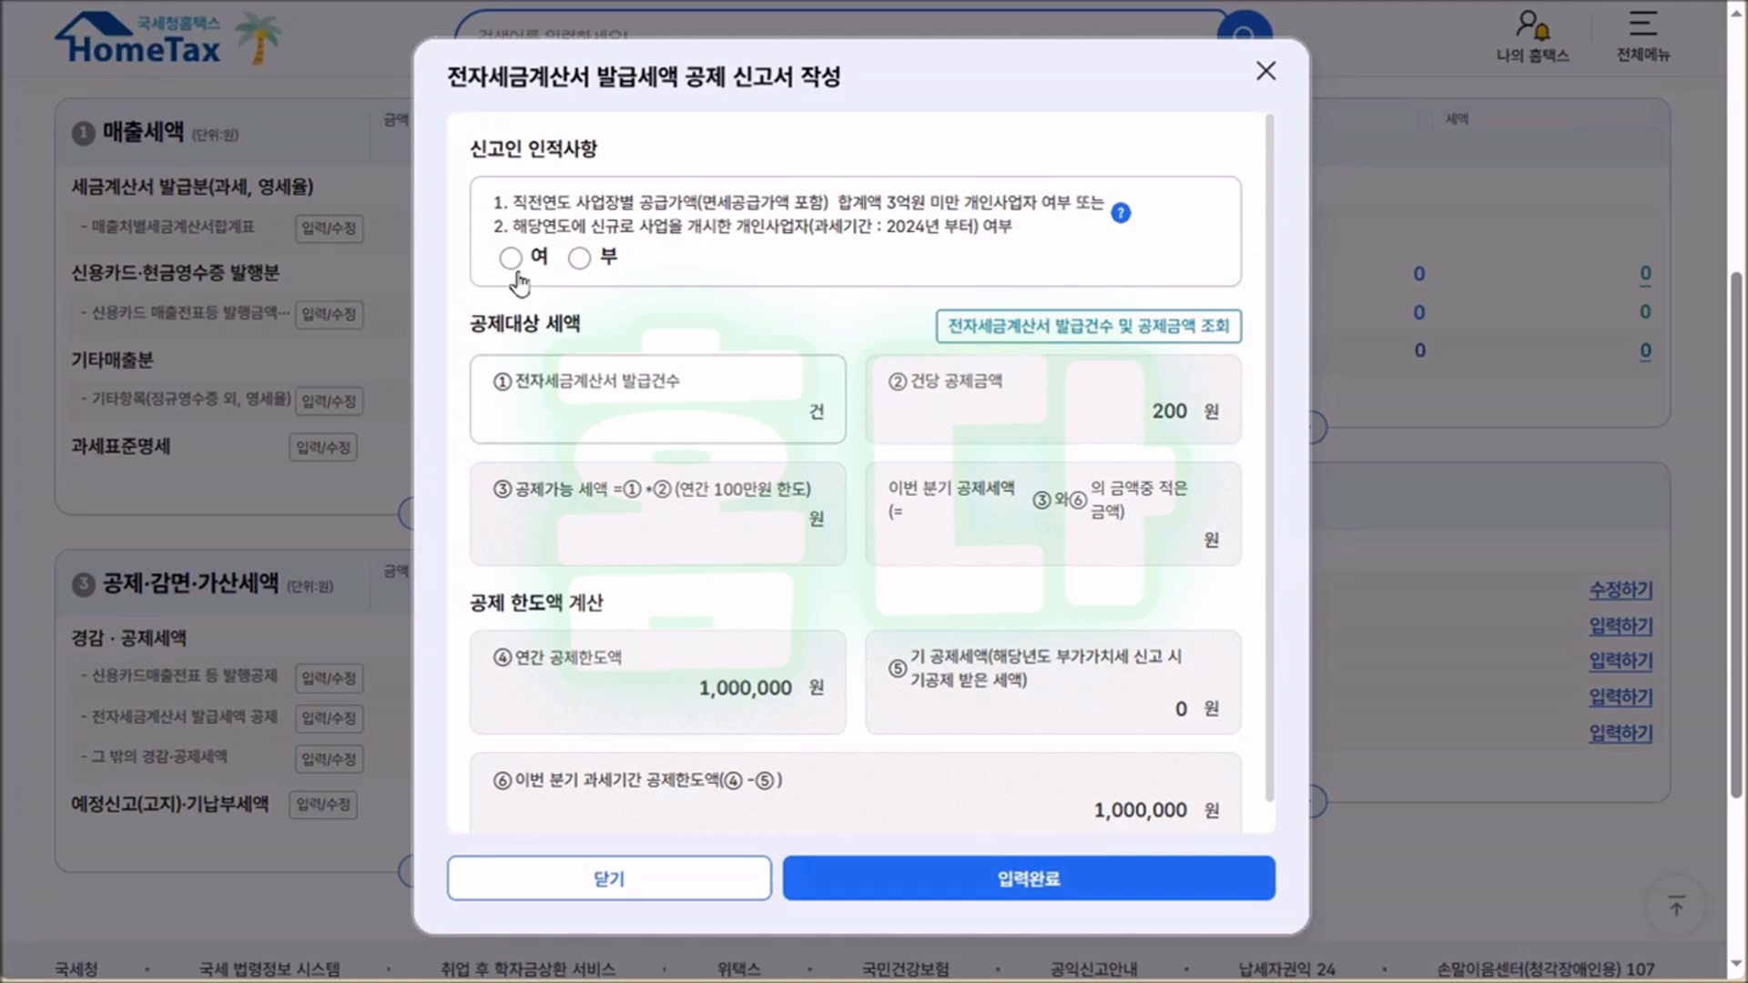
click(511, 258)
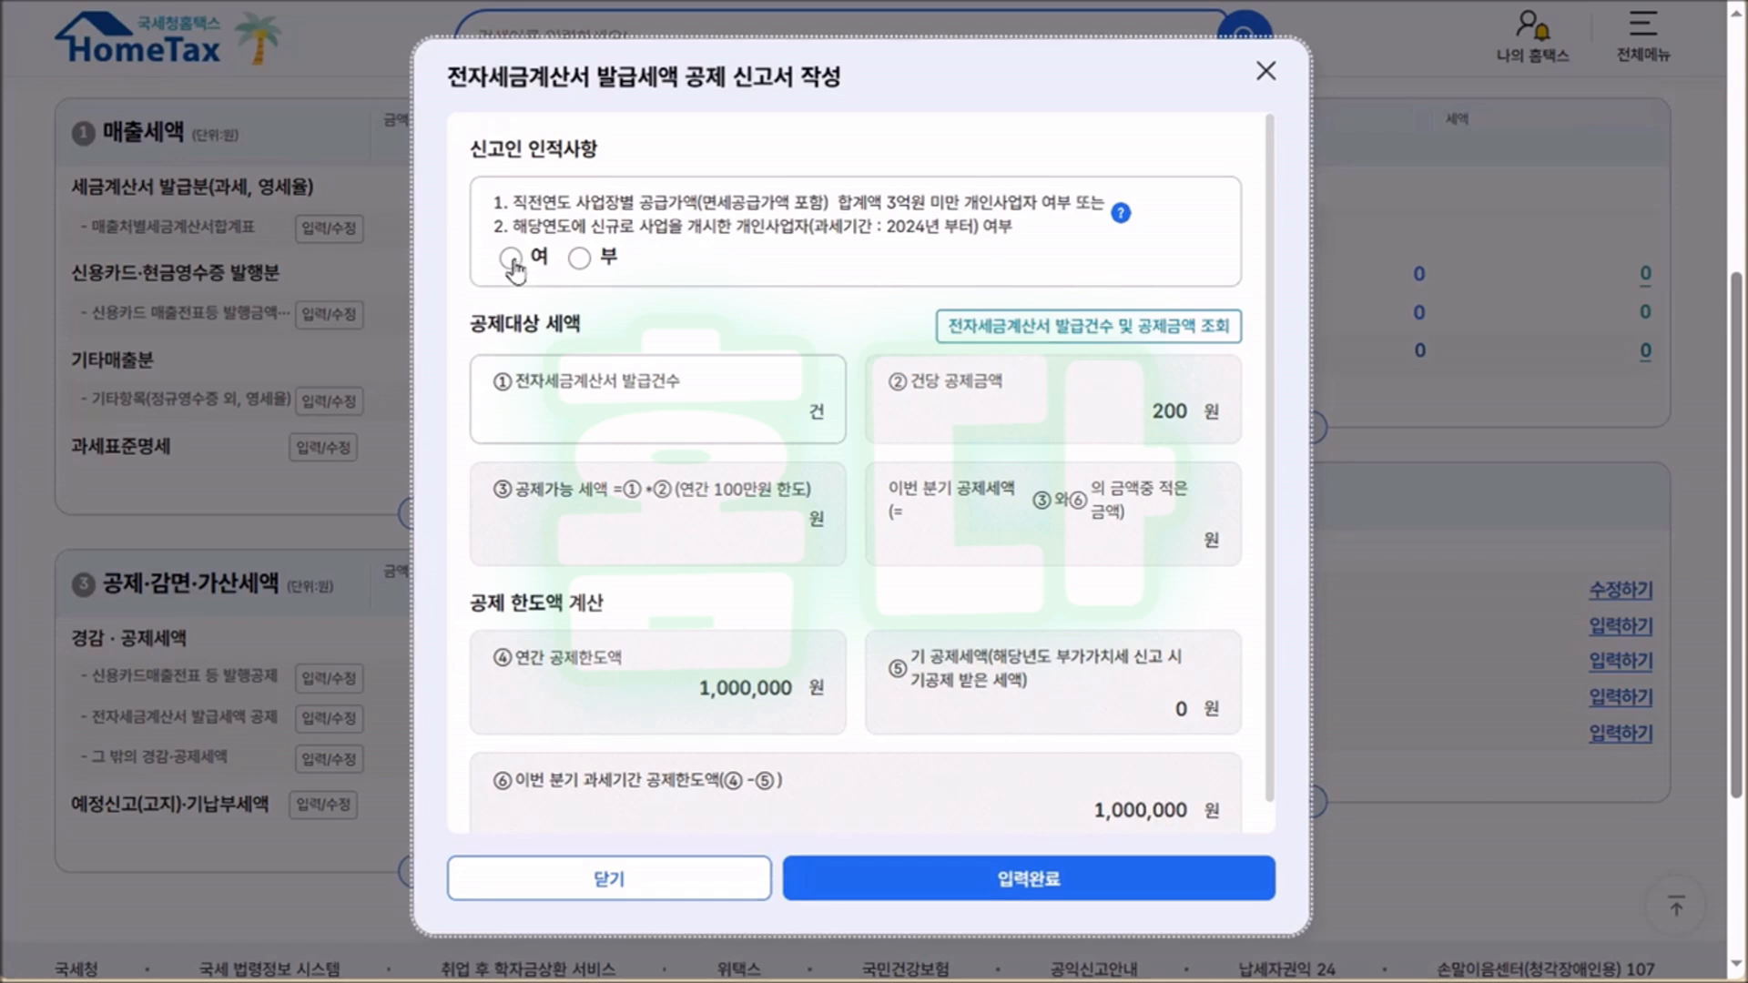
click(658, 419)
text(6)
click(987, 601)
click(1074, 881)
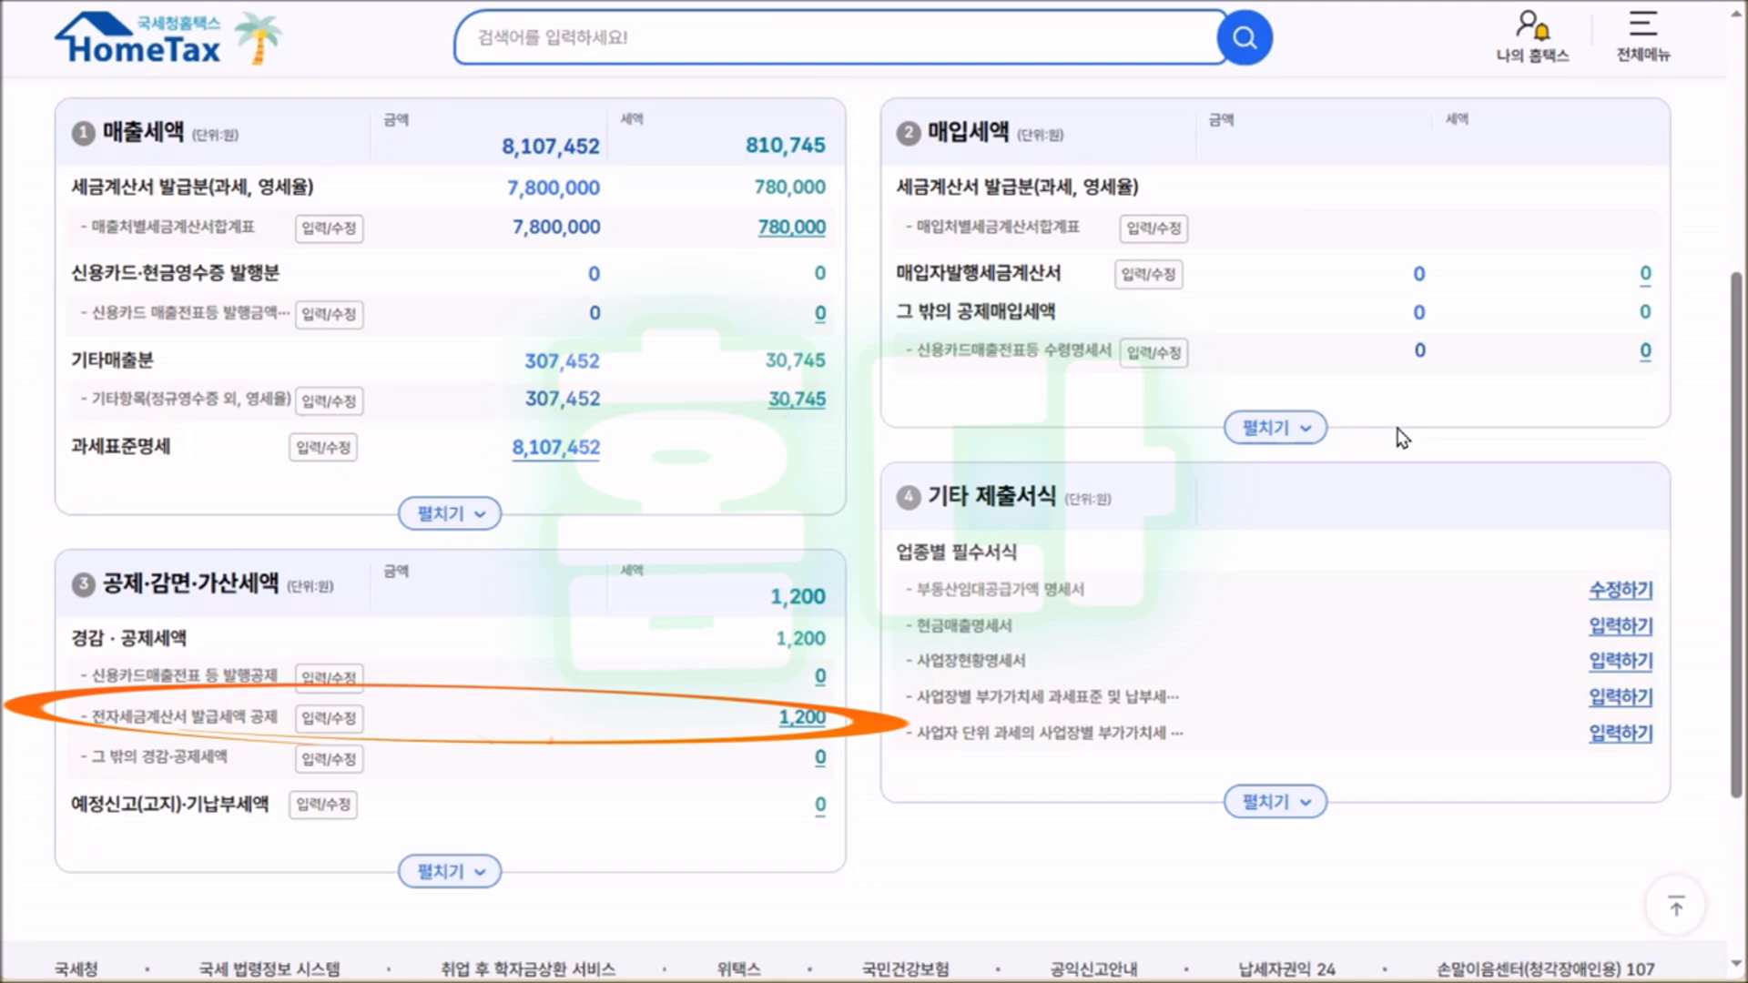
Step: Apply the 10,000 won 전자신고 세액공제 in the 그 밖의 경감·공제세액 명세
scroll(561, 506, down, 3)
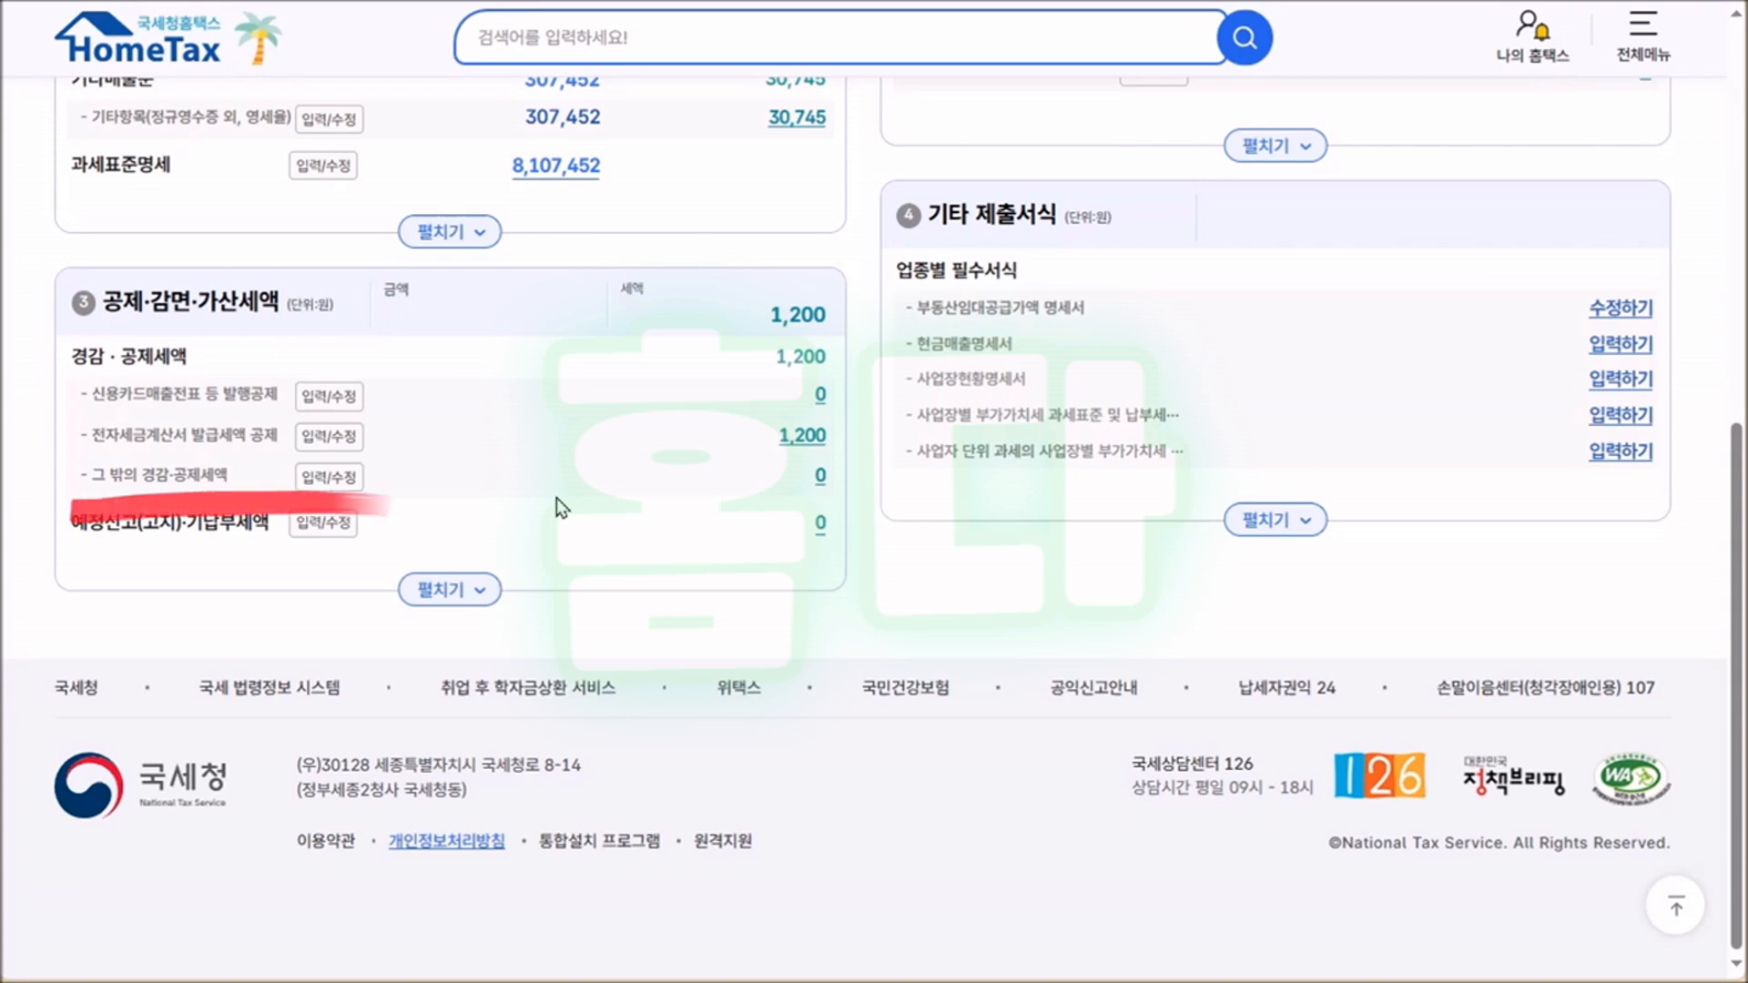
click(330, 477)
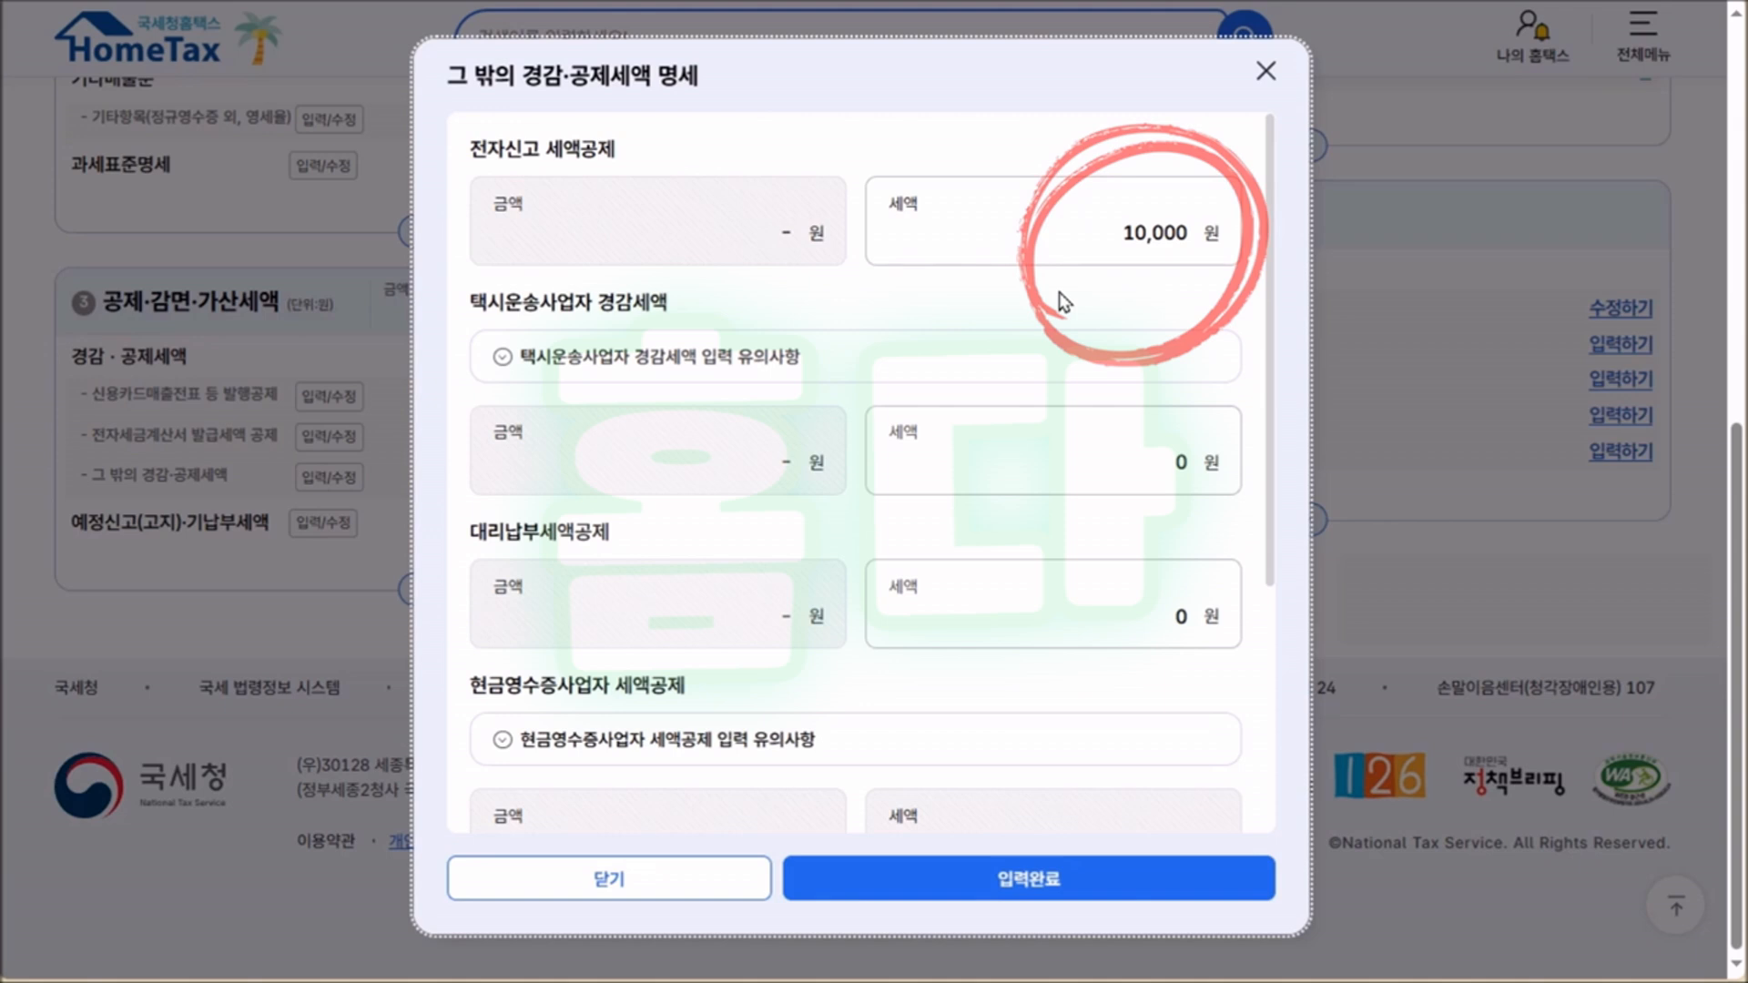
click(1029, 878)
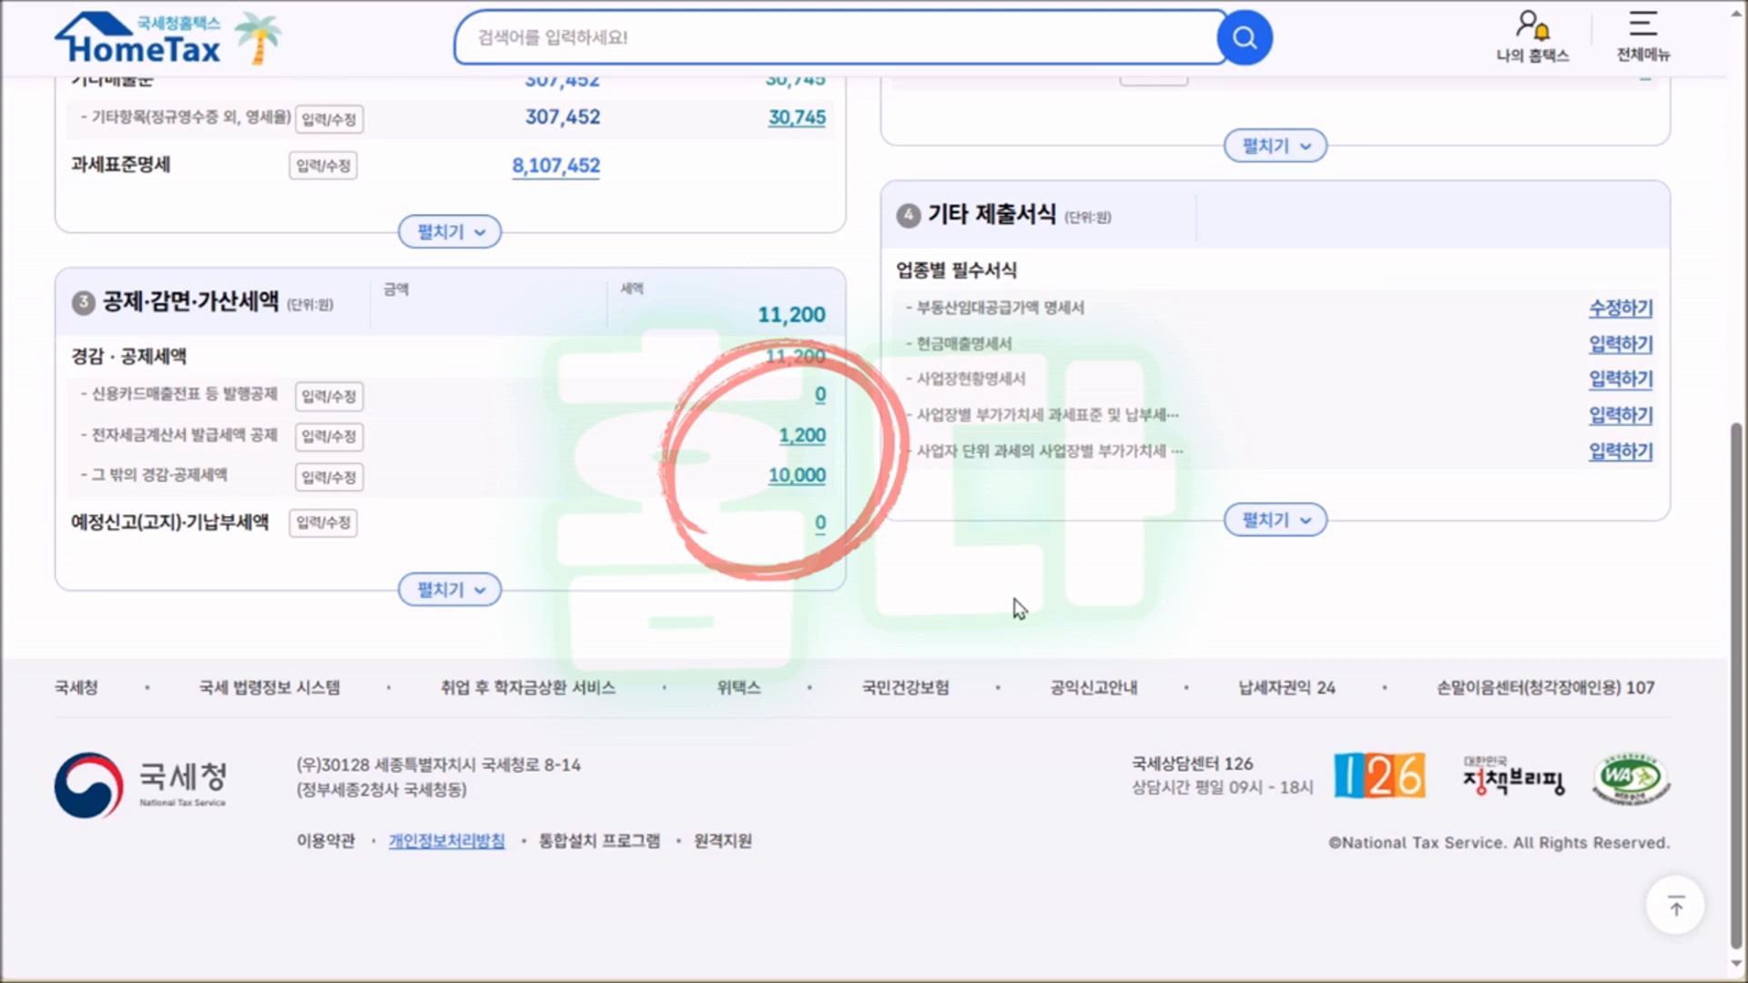
Step: Complete the 매입처별 세금계산서 합계표 with 1 supplier, 1 business-number electronic invoice and a 2,400,000 won taxable supply value
scroll(1018, 608, up, 5)
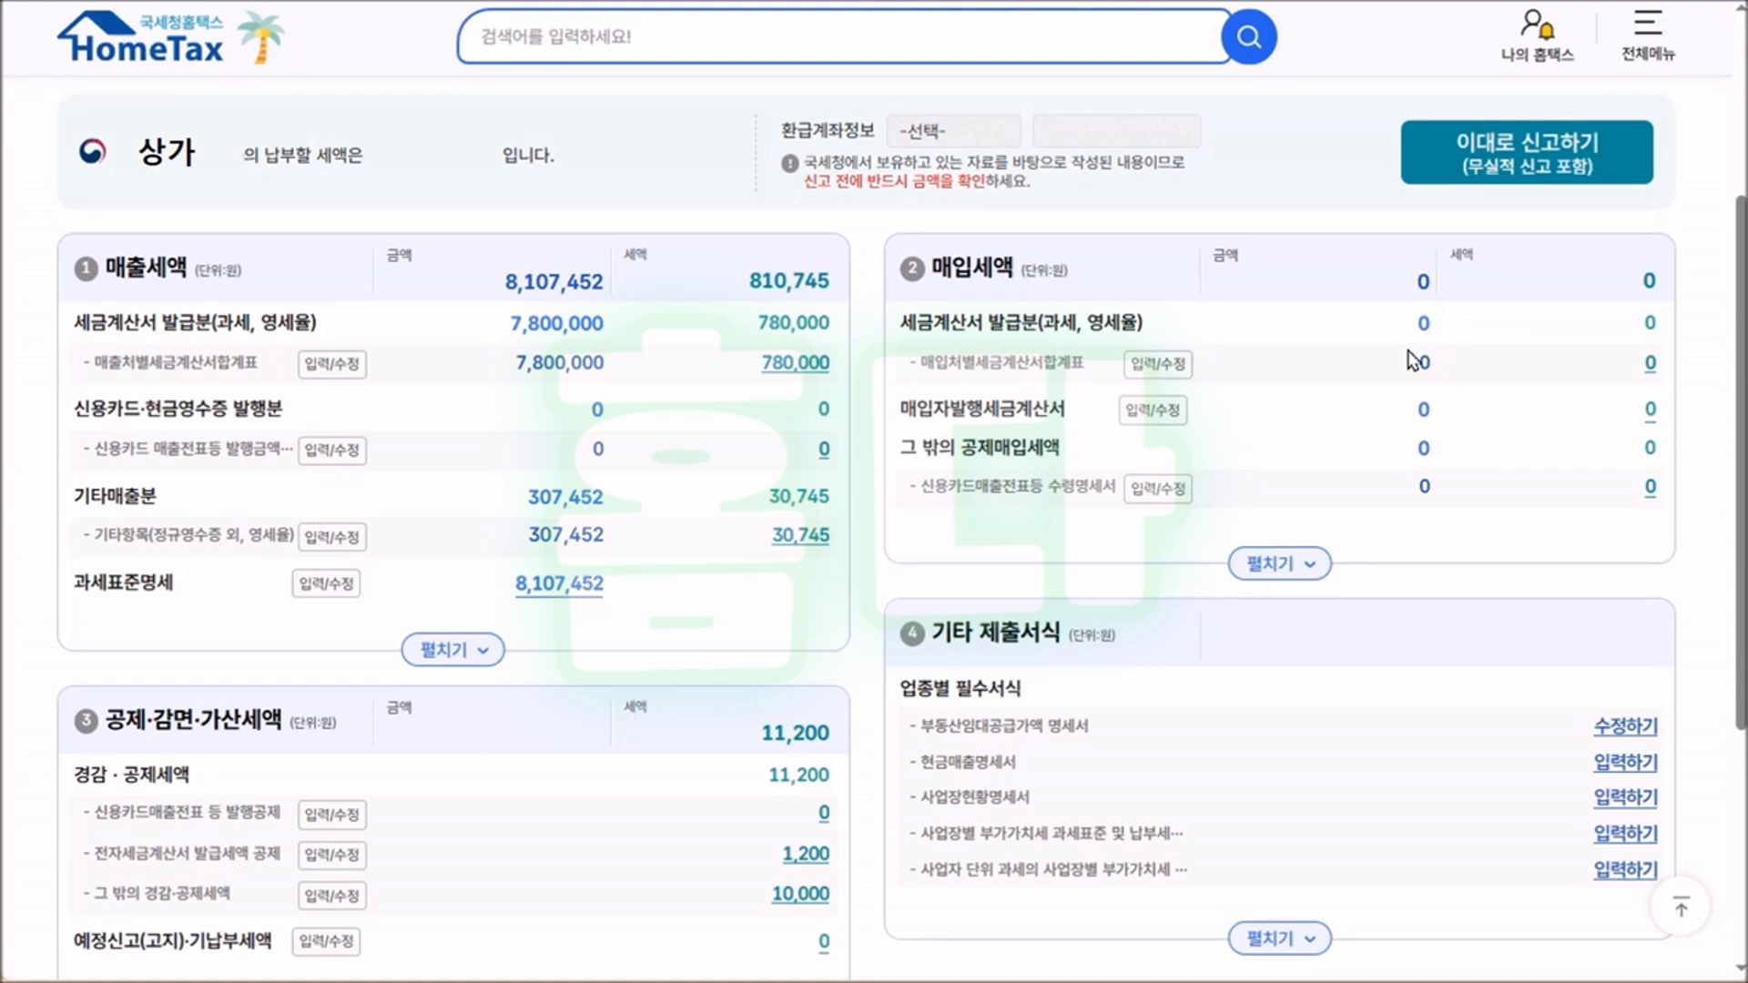
click(1159, 364)
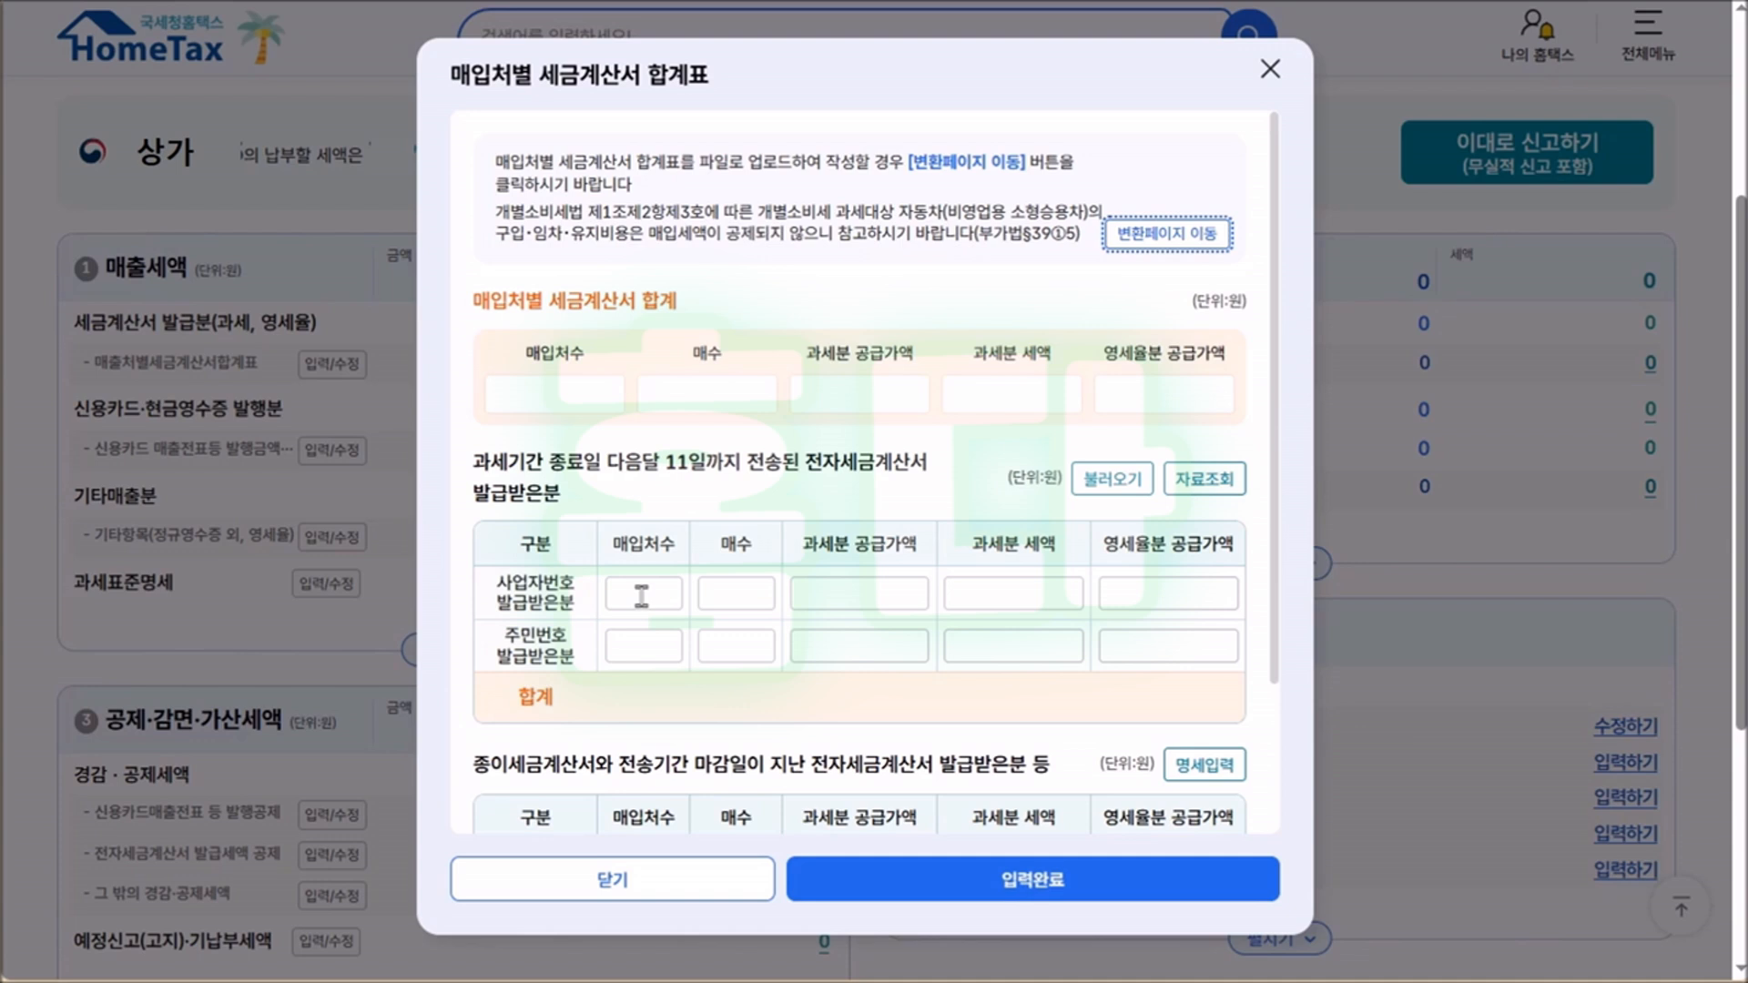
click(642, 595)
text(1)
key(Tab)
text(1)
key(Tab)
text(2400000)
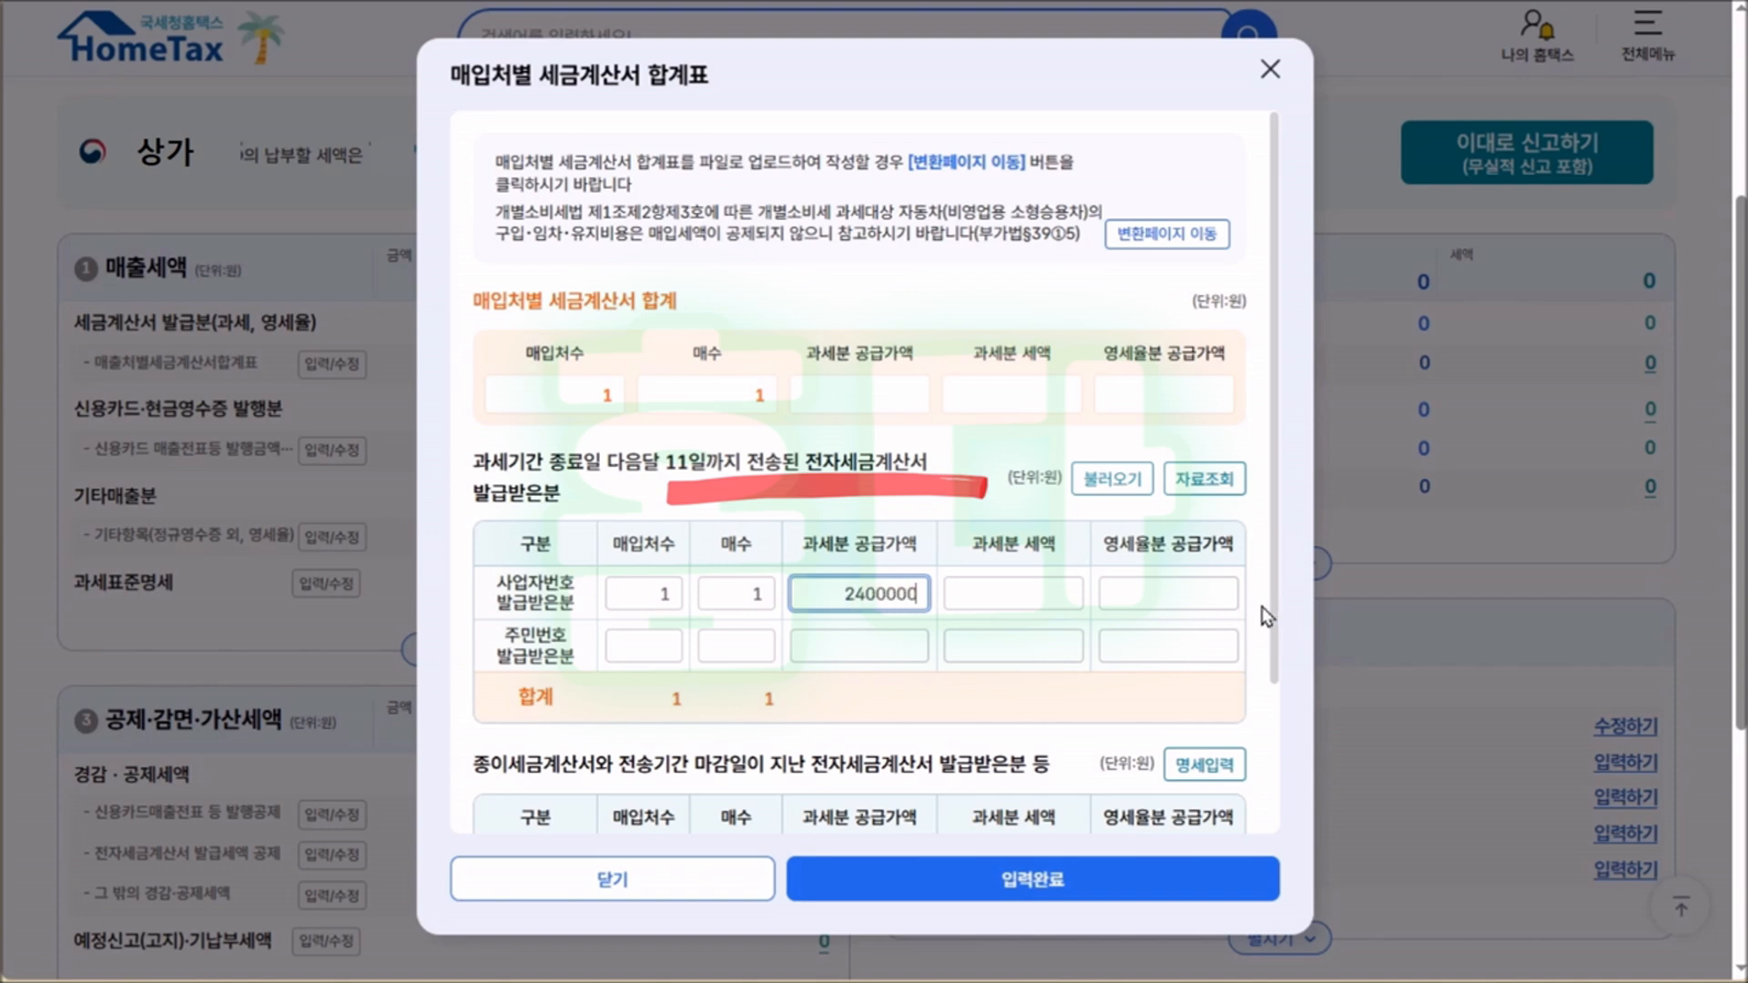
key(Tab)
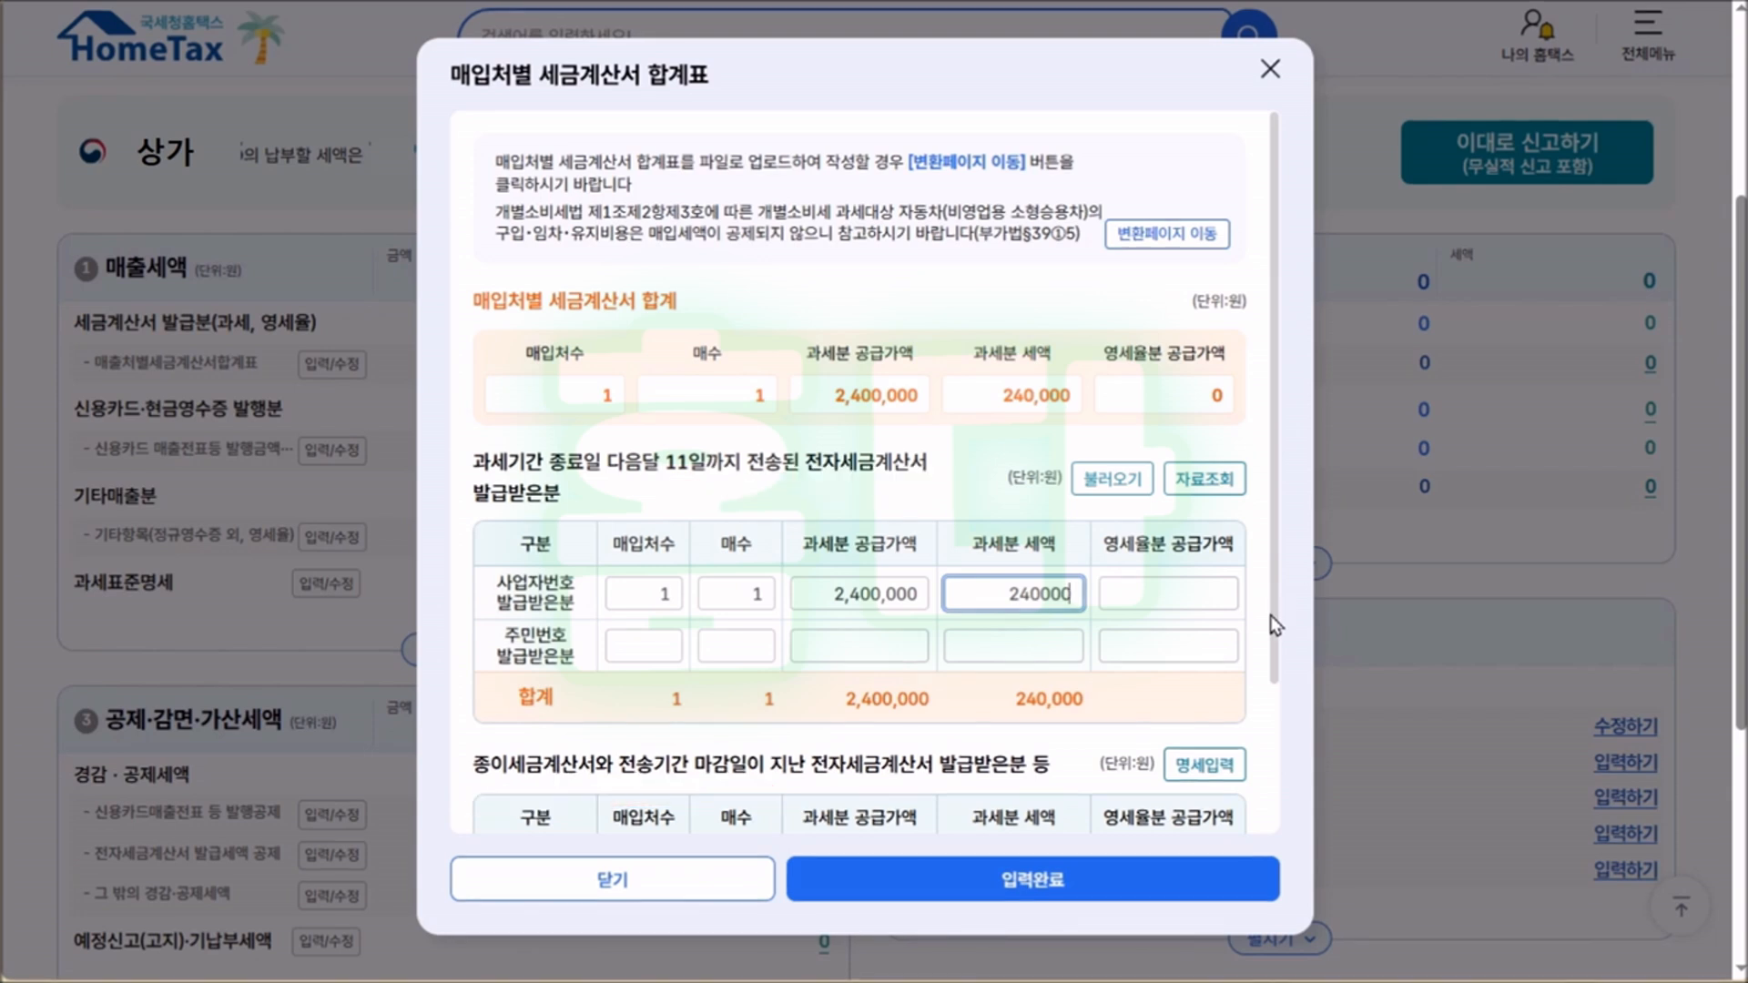
click(1218, 901)
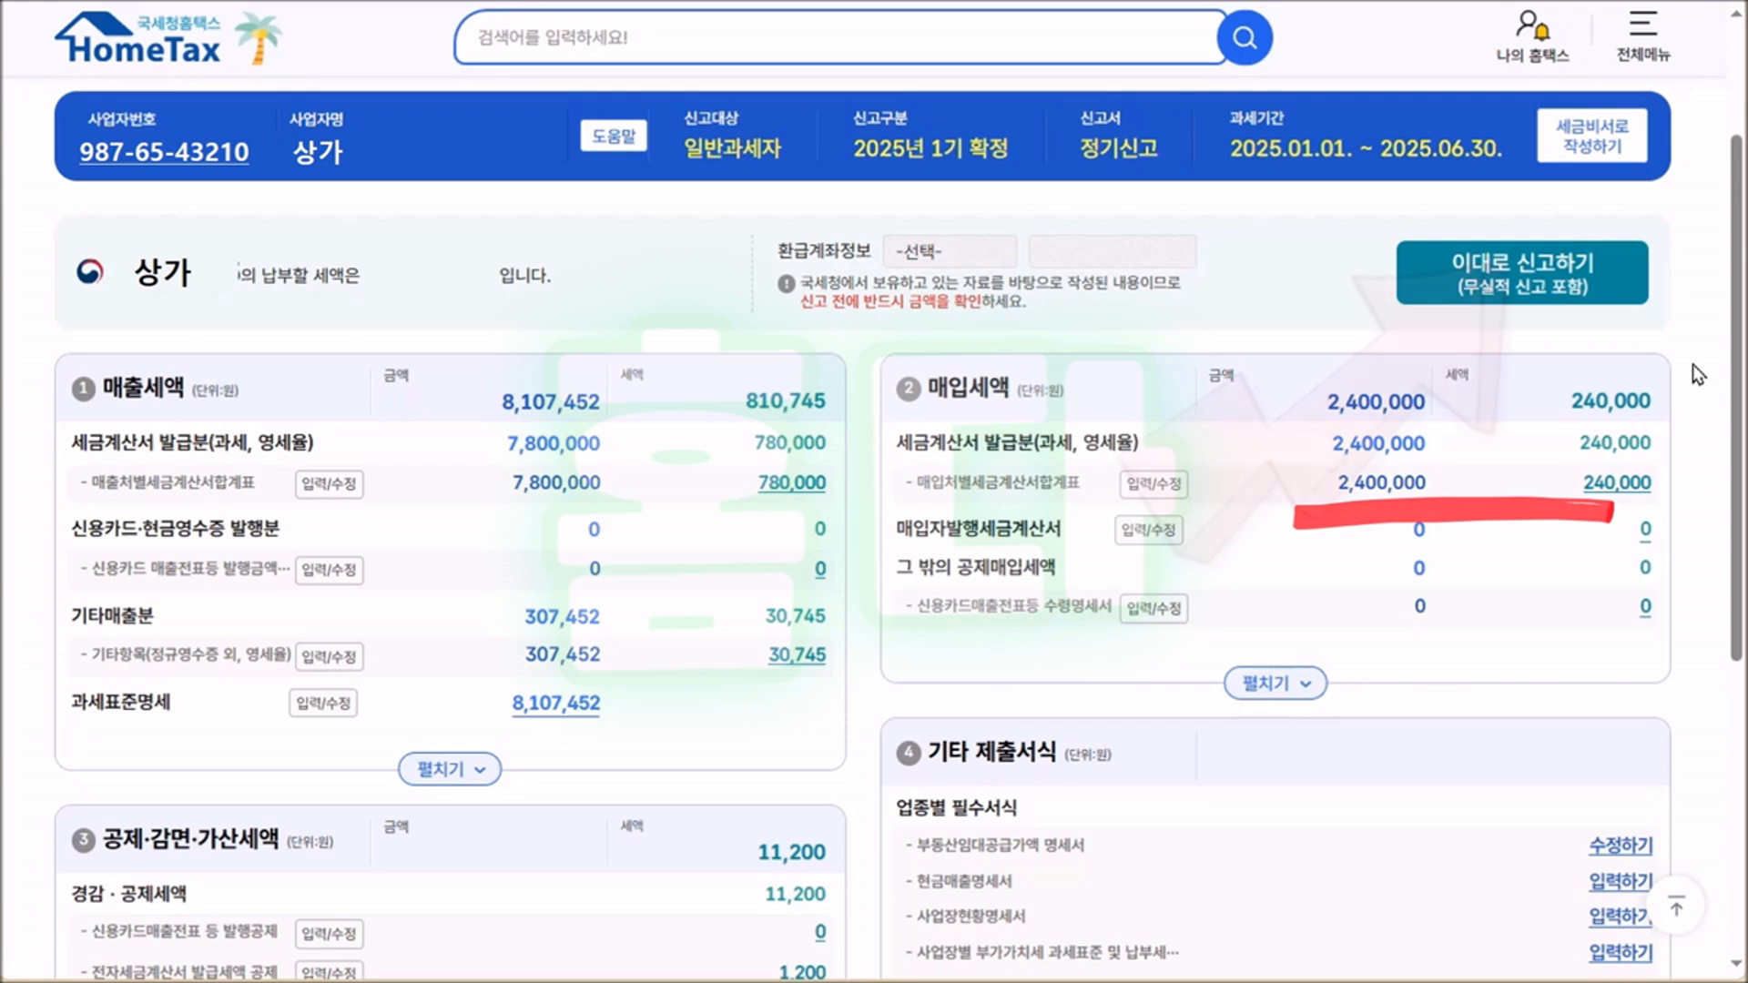
Step: Agree to the filing declaration, submit the VAT return and mark the filing as personally checked (신고자 본인이 직접 확인)
click(1489, 275)
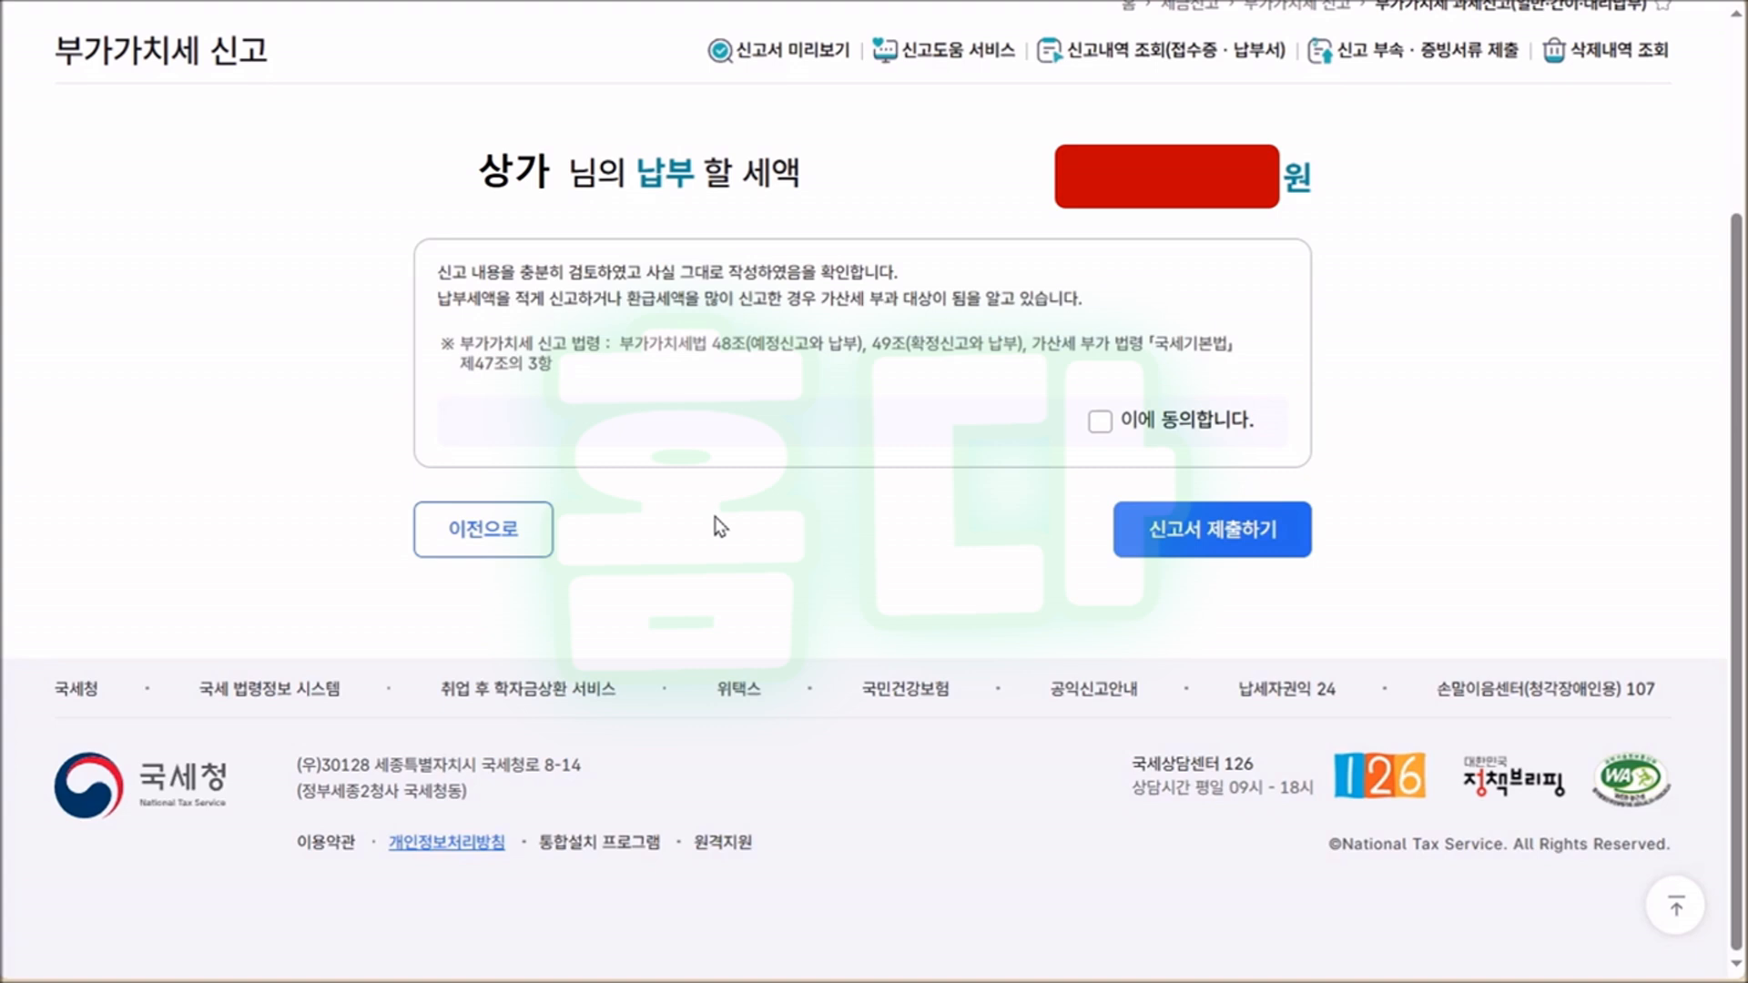
click(1101, 421)
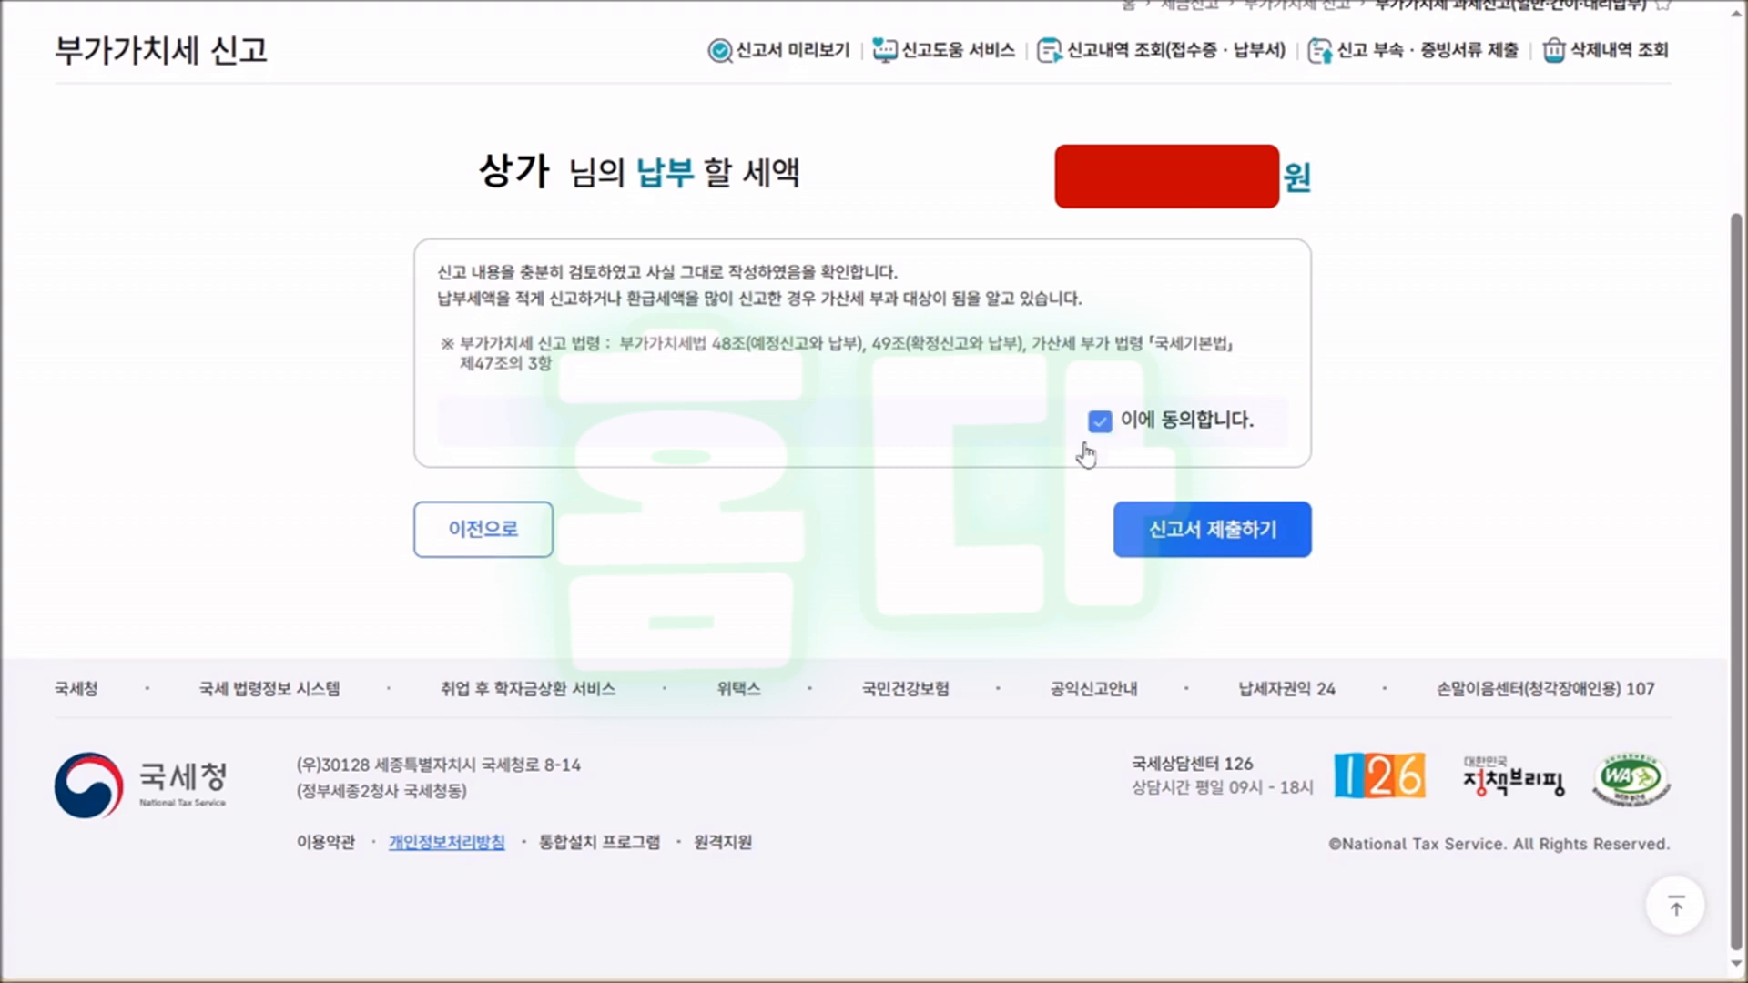
click(1255, 533)
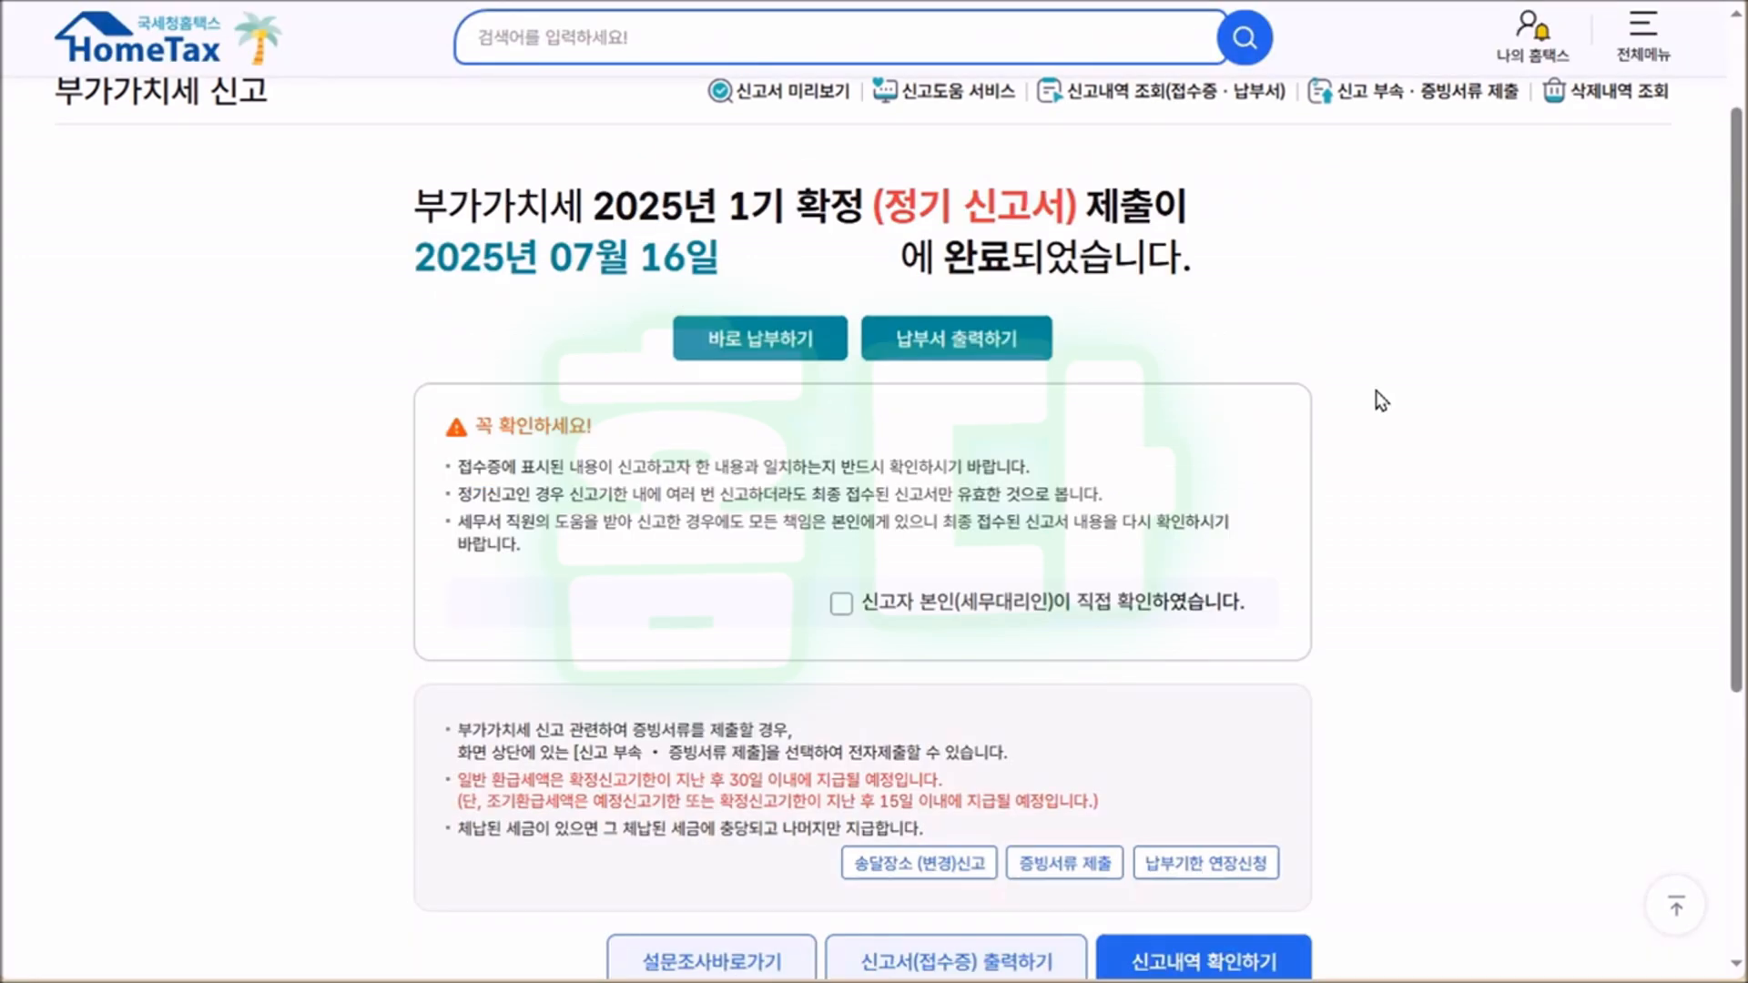
click(879, 605)
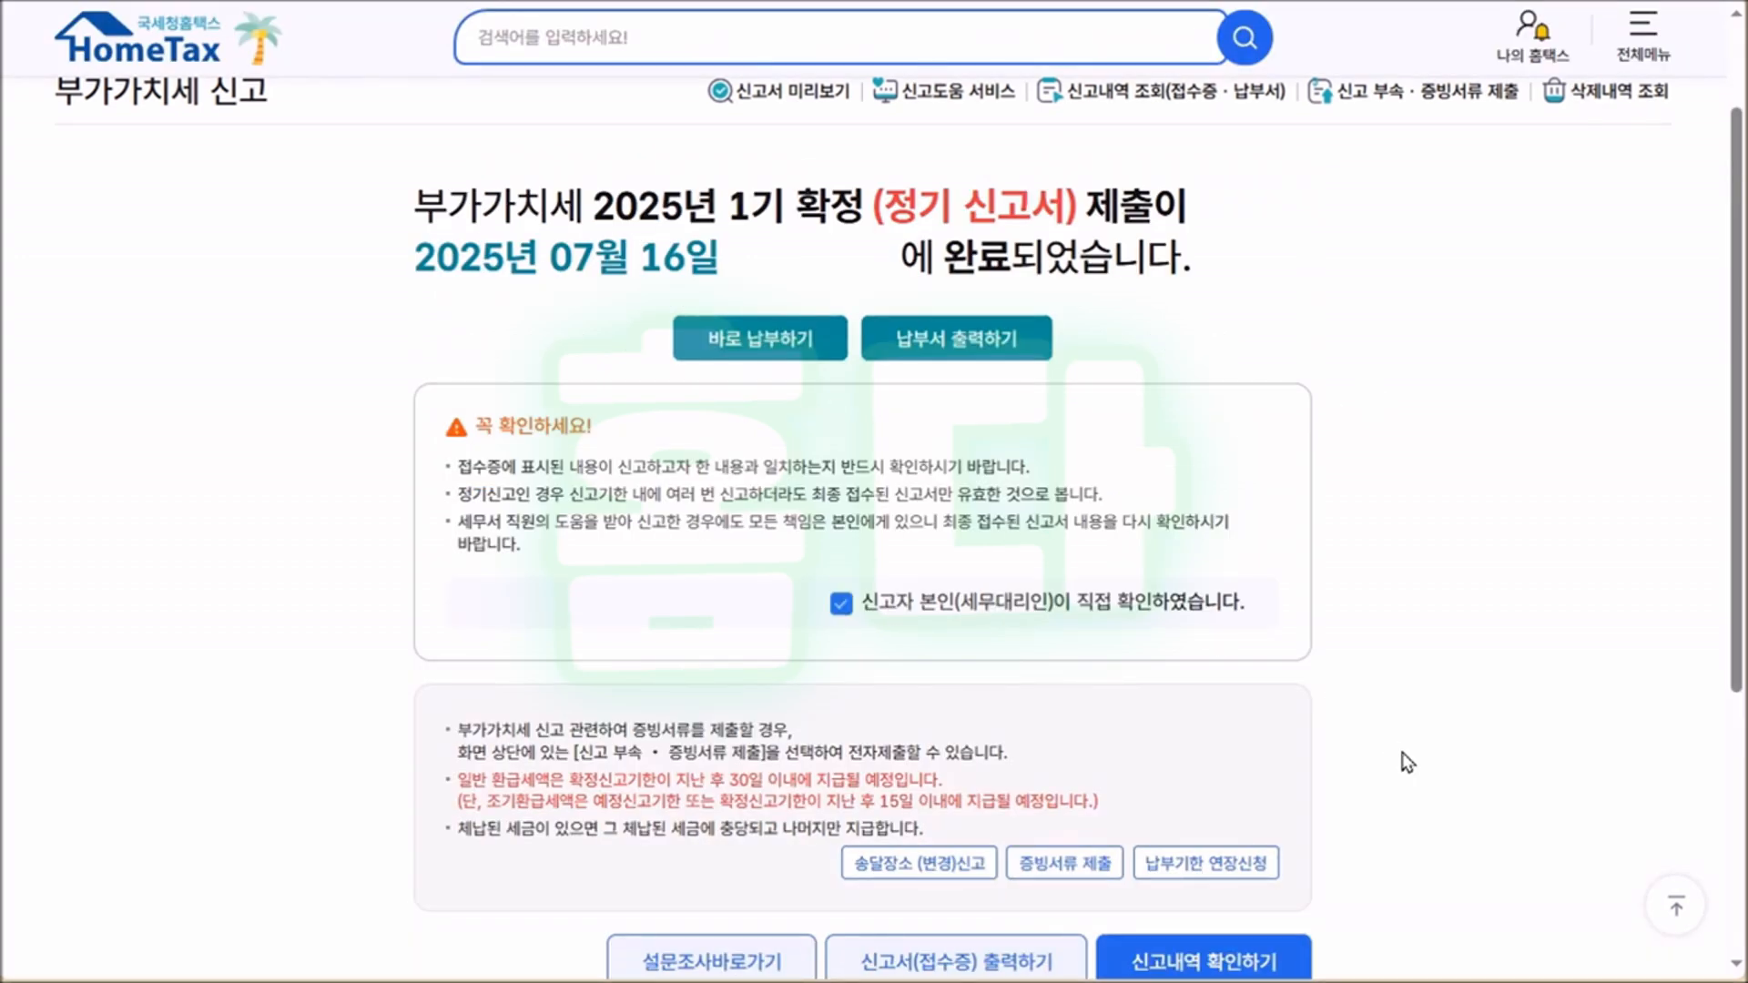